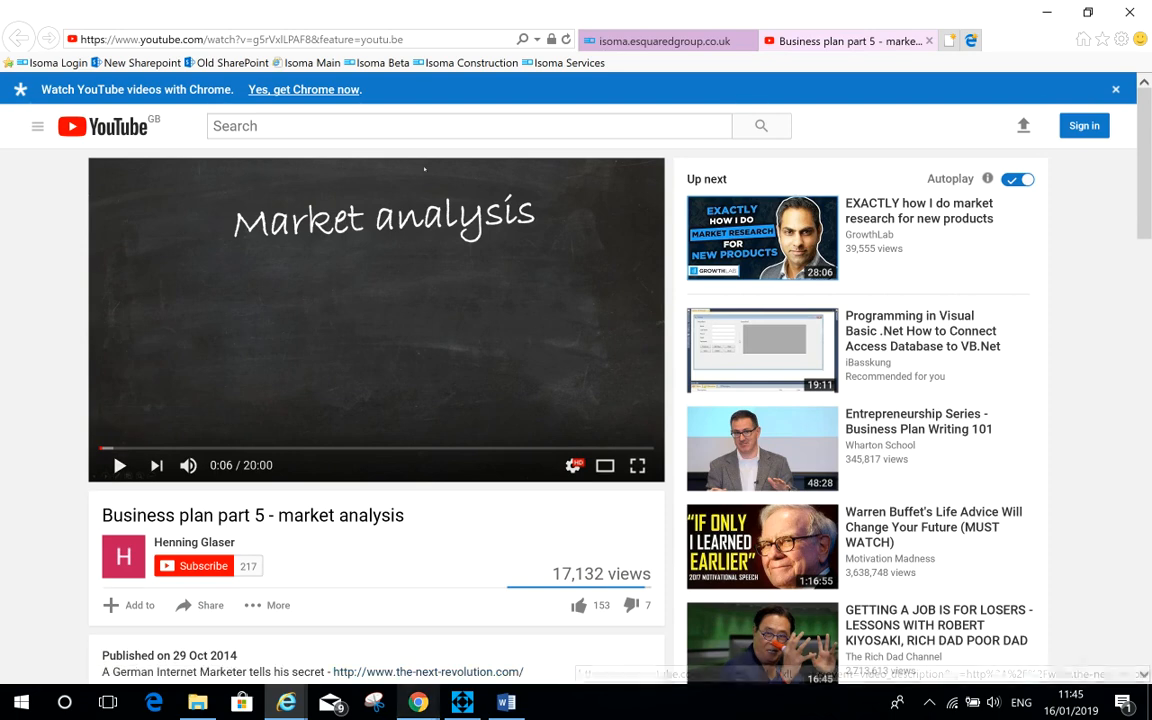
Step: Browse the Business Management System's Data Index with all entries listed, and its Value Structure page
{"action": "mouse_move", "coordinate": [286, 703]}
{"action": "left_click", "coordinate": [188, 612]}
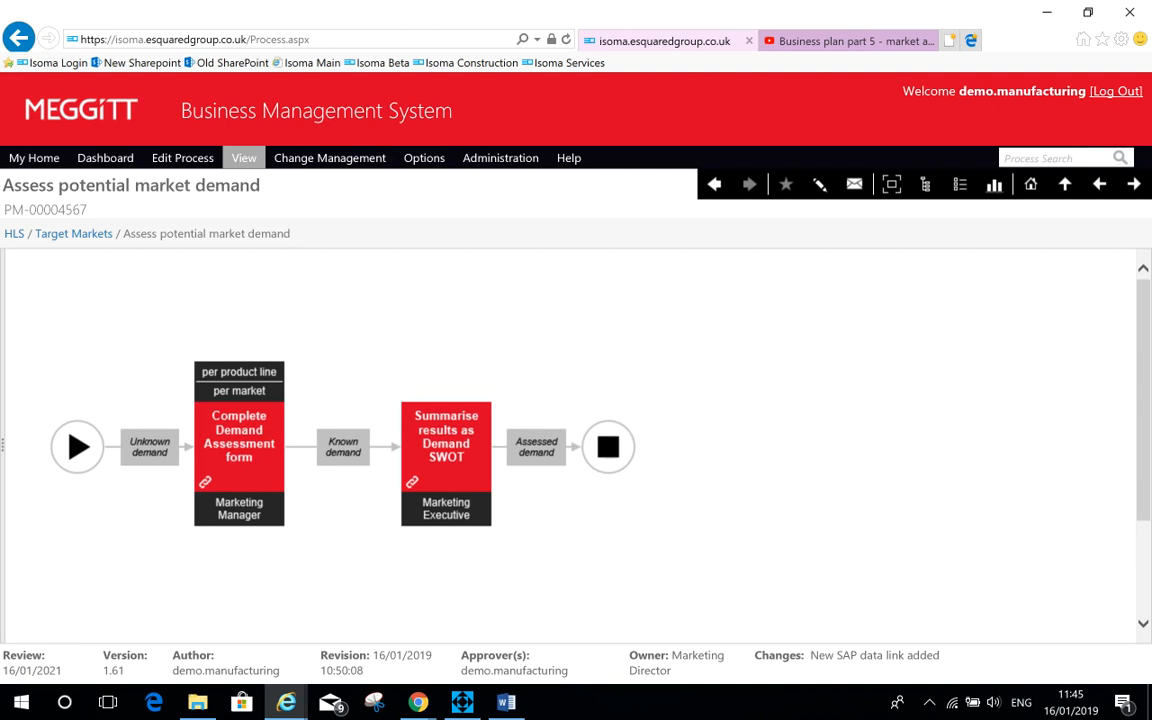
{"action": "mouse_move", "coordinate": [244, 162]}
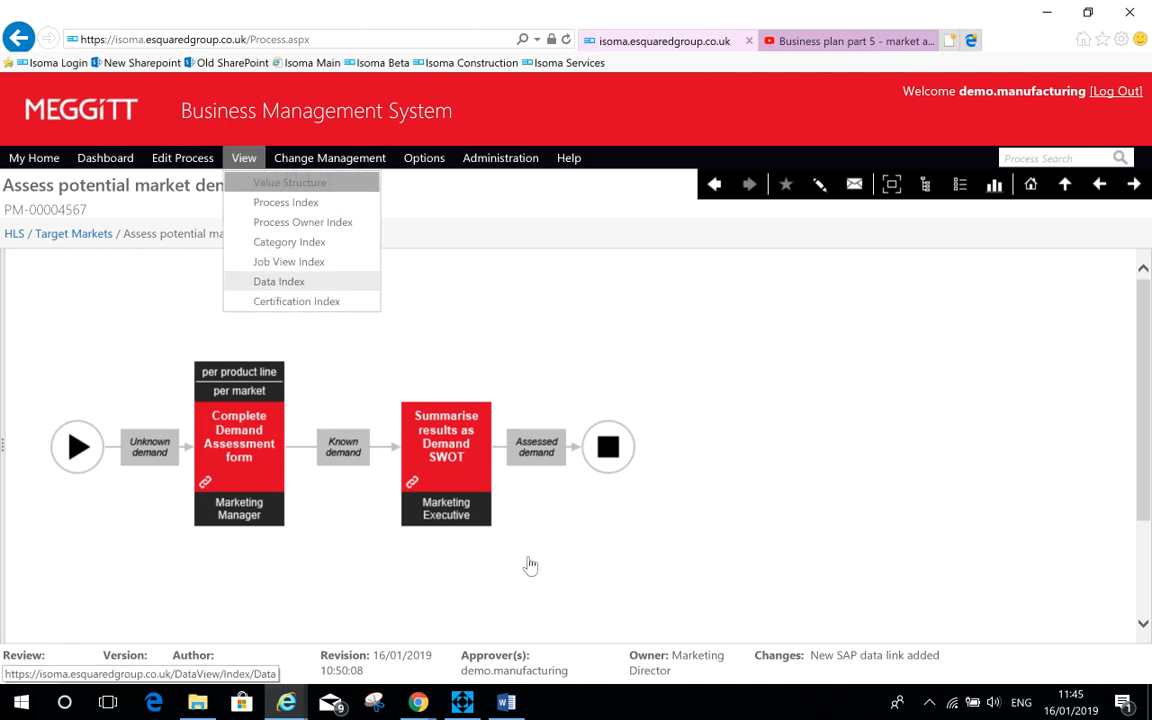
{"action": "left_click", "coordinate": [272, 283]}
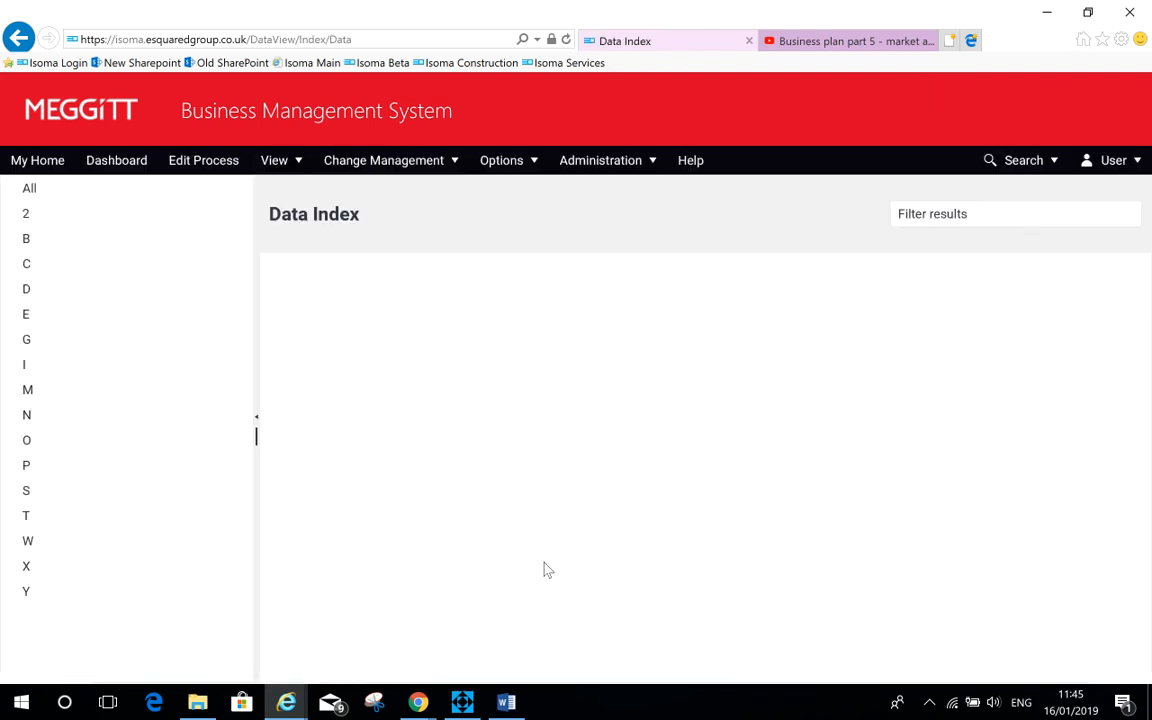
{"action": "left_click", "coordinate": [25, 187]}
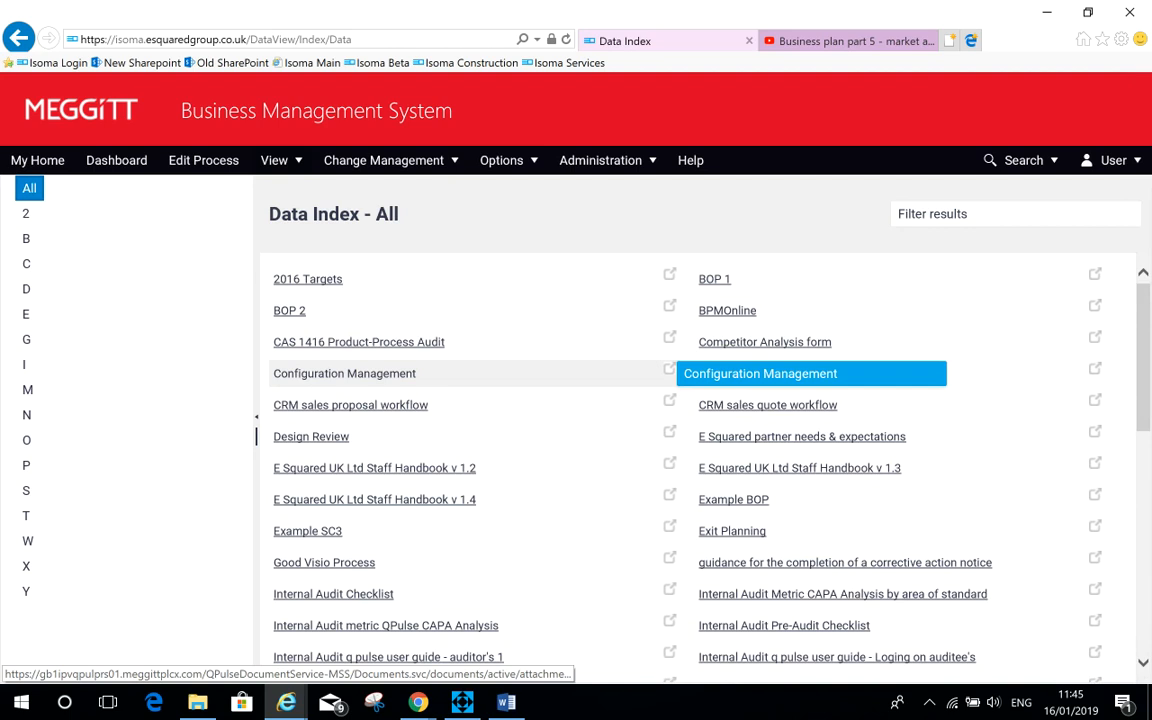
{"action": "mouse_move", "coordinate": [284, 161]}
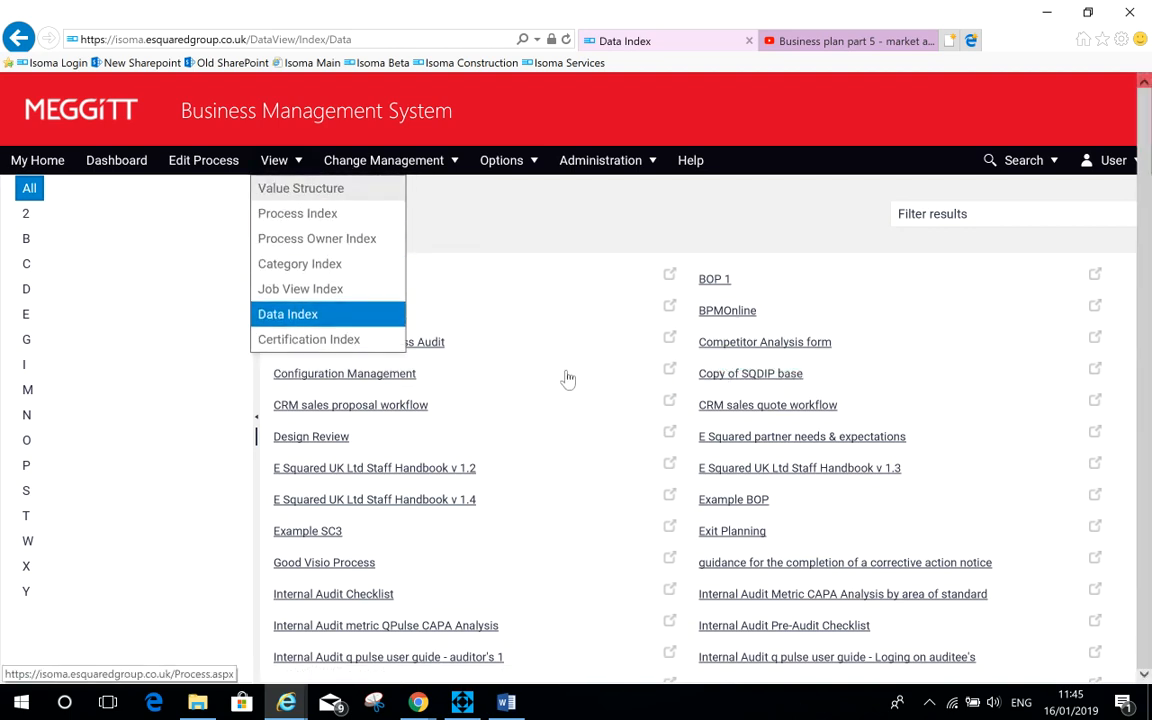
{"action": "left_click", "coordinate": [284, 189]}
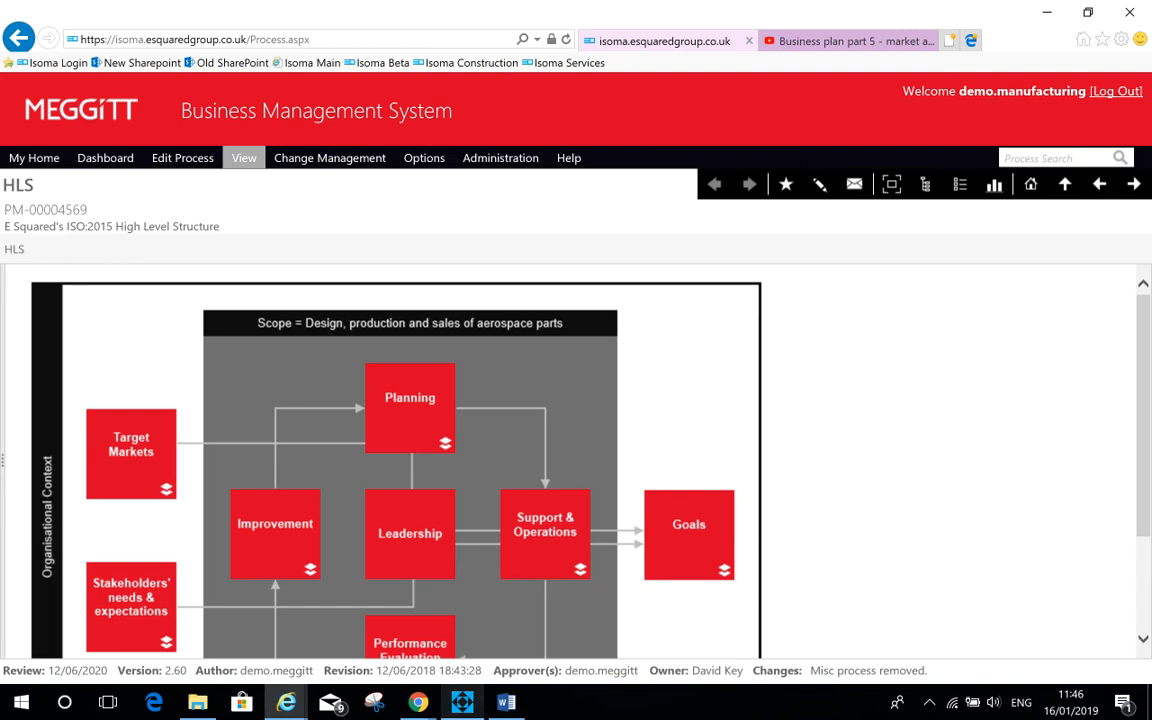
Step: Switch to Isoma Editor and create a new process map, keeping the default title new process
{"action": "left_click", "coordinate": [462, 702]}
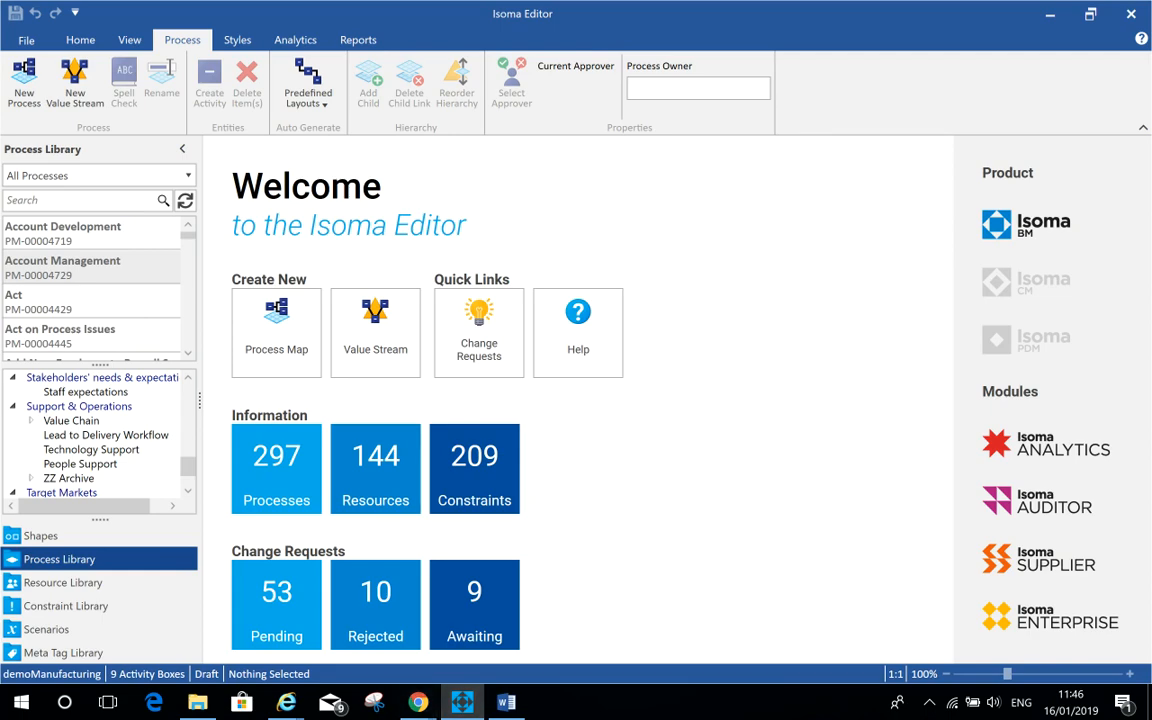
{"action": "left_click", "coordinate": [276, 330]}
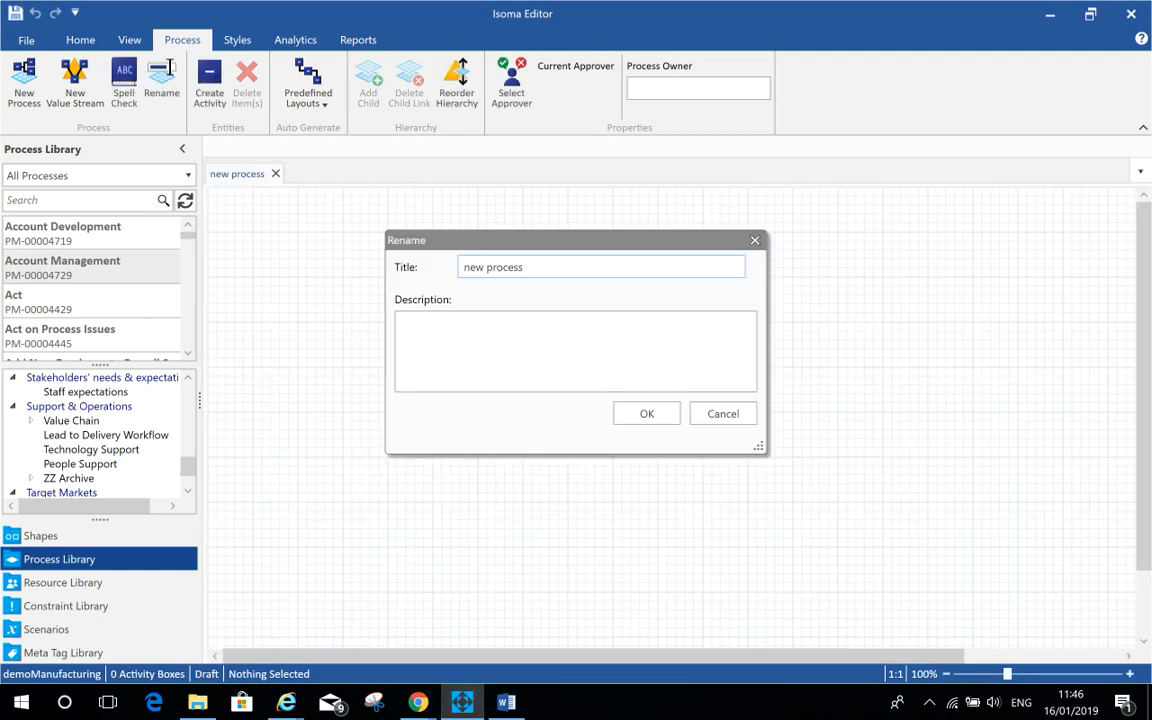
{"action": "key", "text": "Return"}
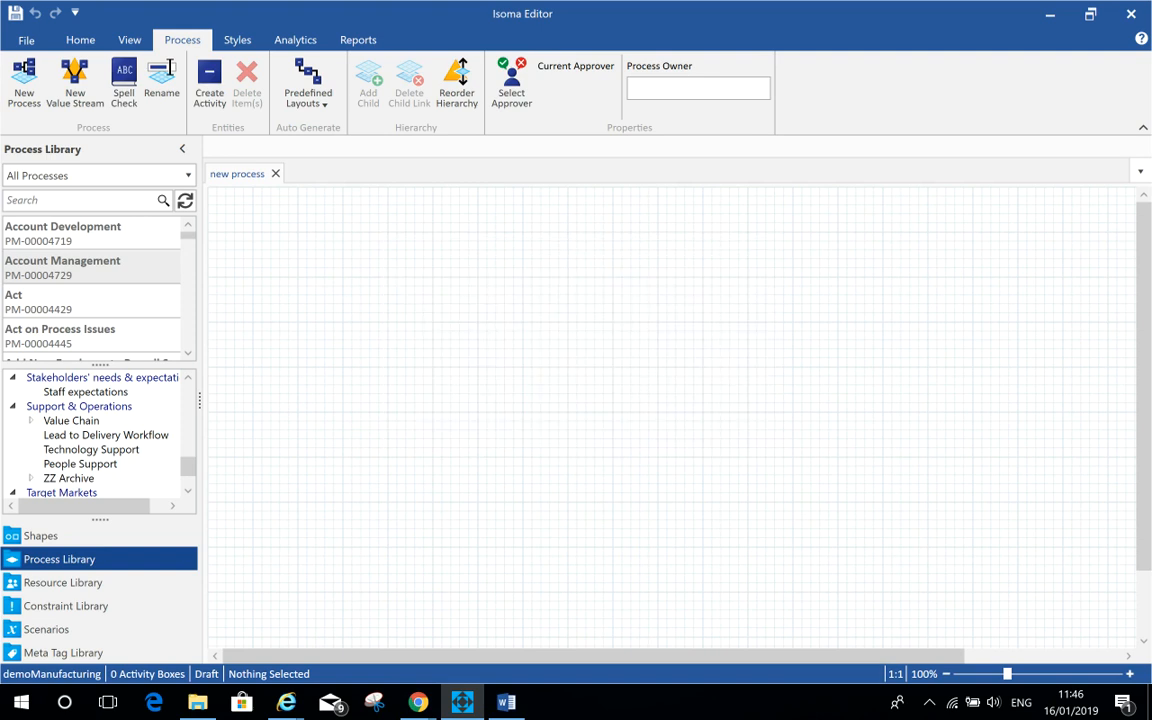
Step: Place a Start shape on the canvas and auto-connect a new activity to its right
{"action": "left_click", "coordinate": [40, 536]}
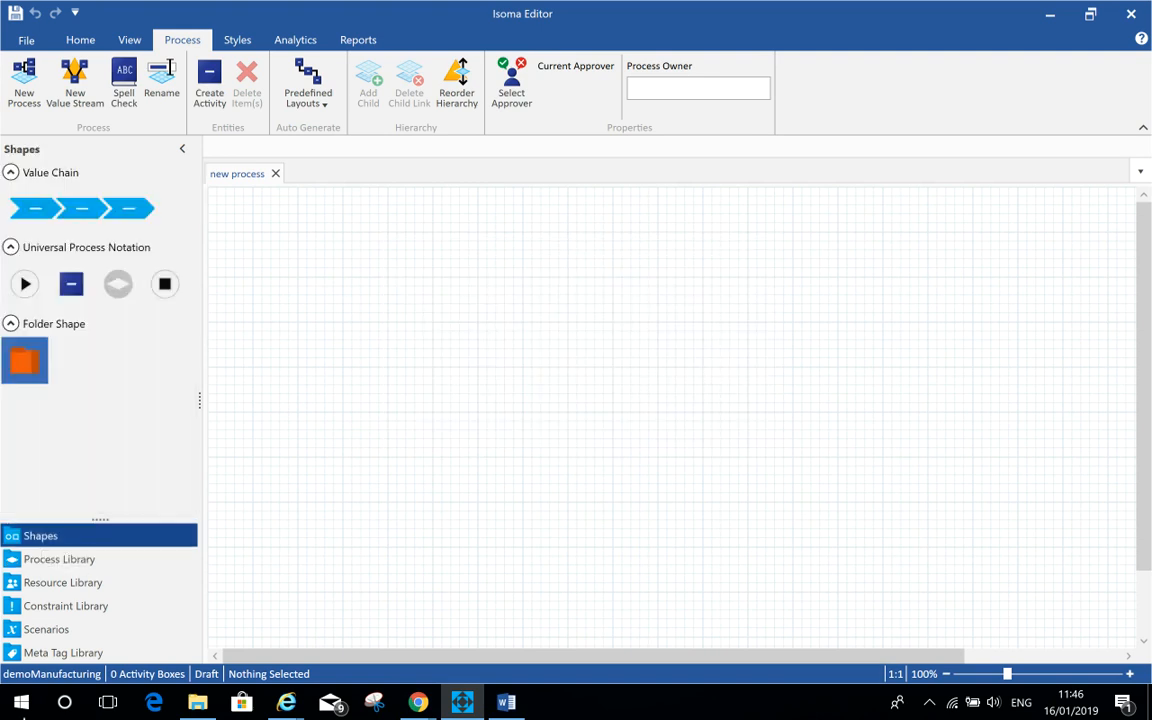
{"action": "left_click_drag", "start_coordinate": [18, 286], "coordinate": [360, 340]}
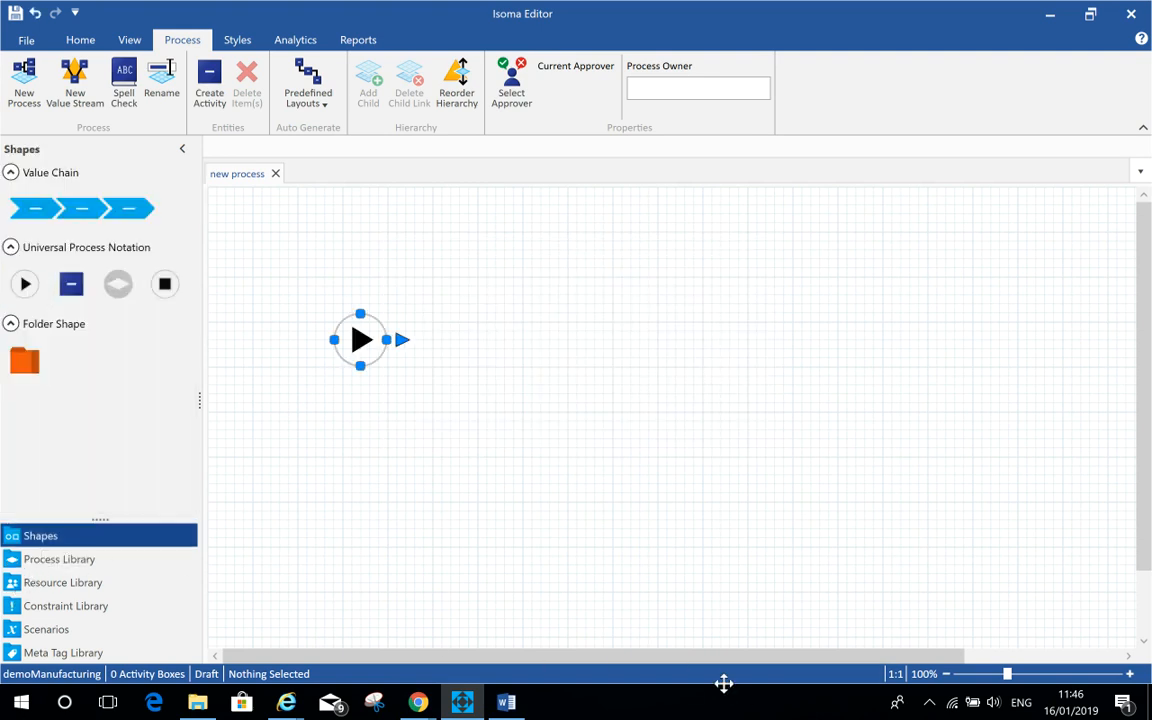
{"action": "left_click", "coordinate": [402, 340]}
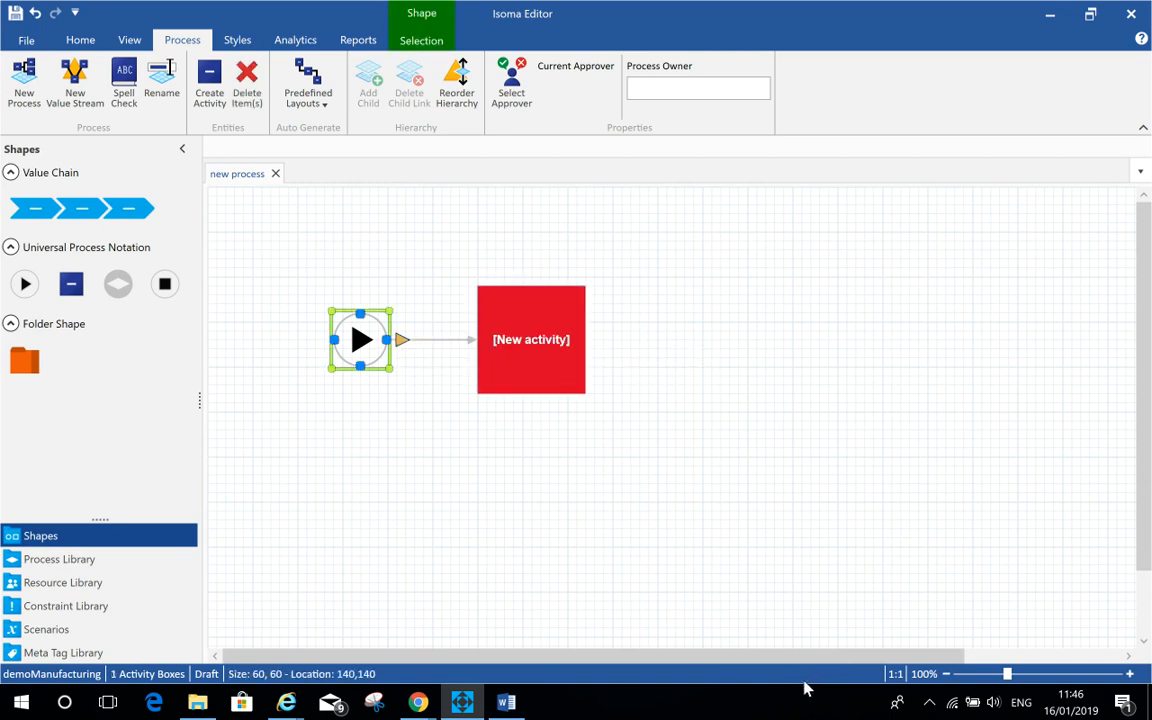
Step: Auto-connect three parallel activities after the first activity and one more activity after the top branch
{"action": "left_click", "coordinate": [599, 340]}
{"action": "left_click", "coordinate": [599, 340]}
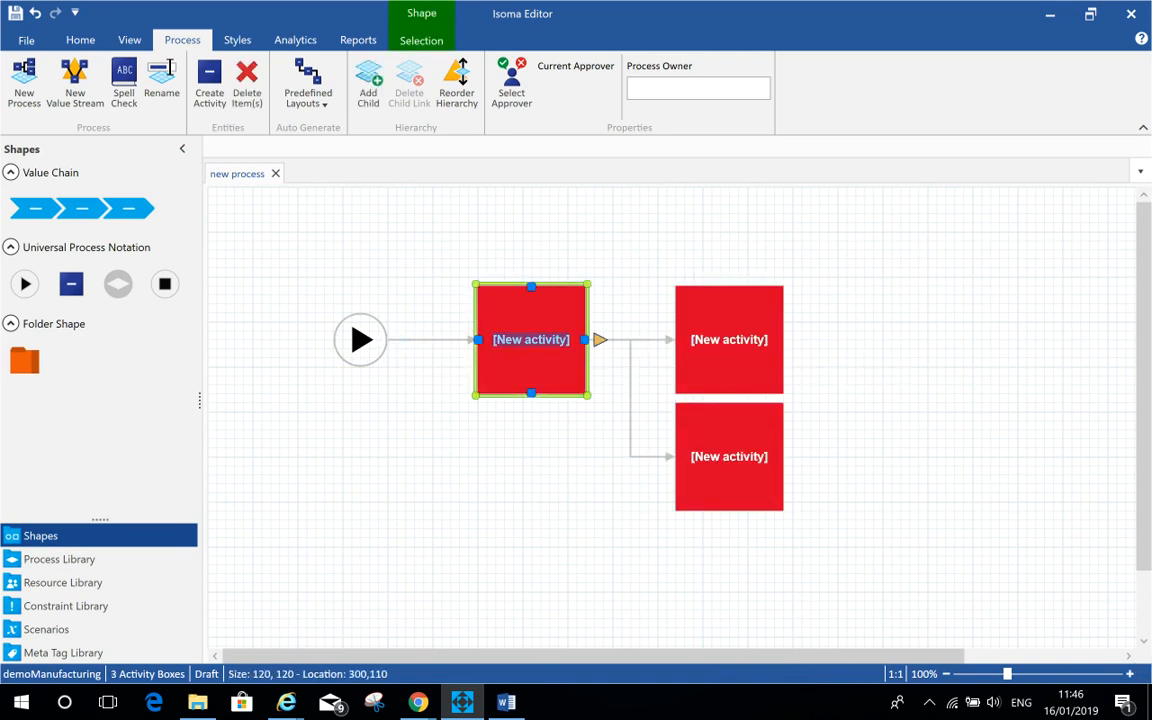
{"action": "left_click", "coordinate": [599, 340]}
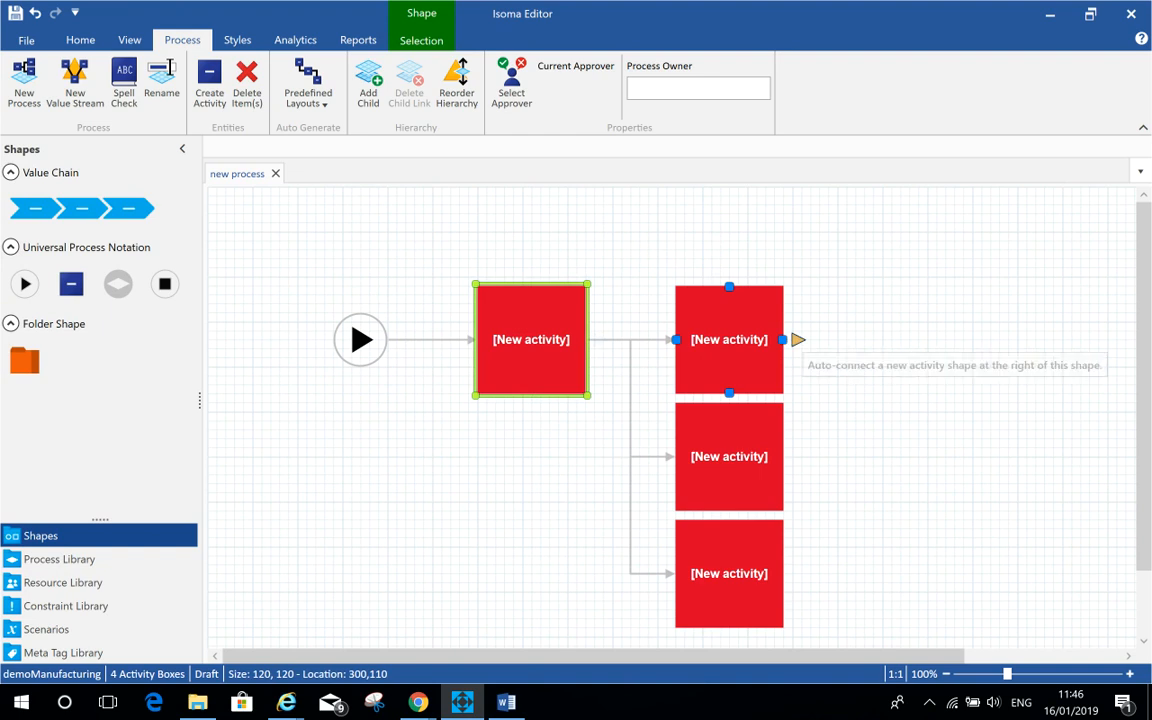
{"action": "left_click", "coordinate": [797, 340]}
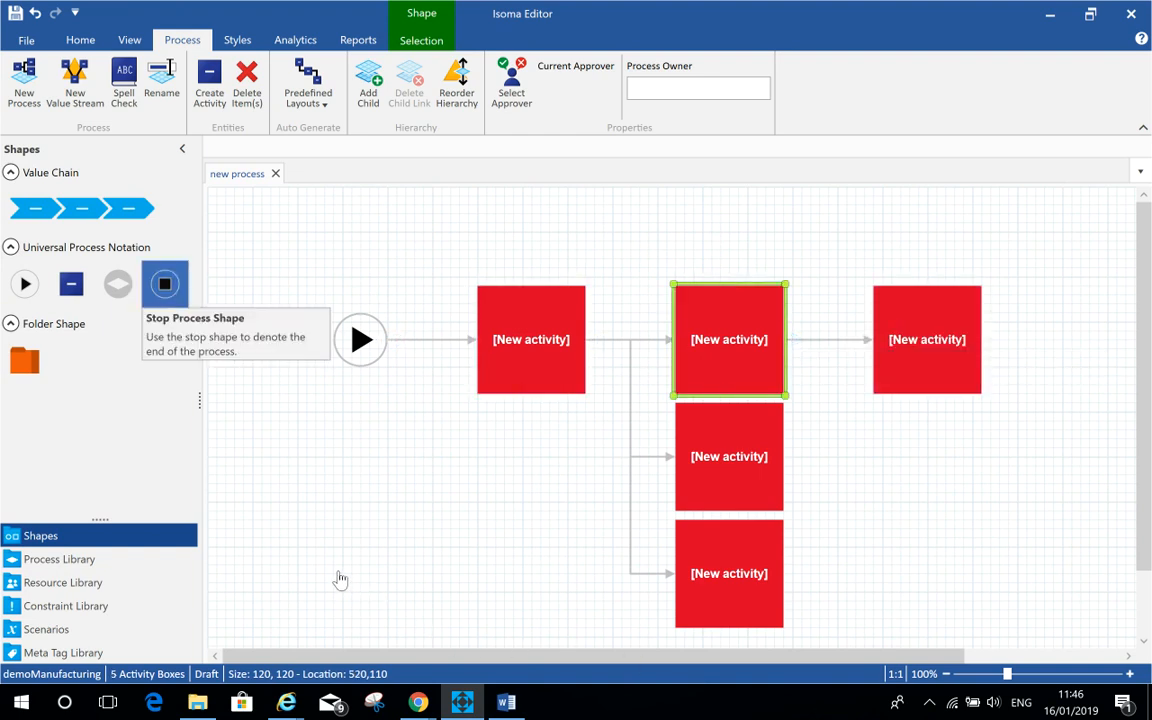
Step: Place a Stop shape at the end of the flow and connect the last activity to it
{"action": "left_click_drag", "start_coordinate": [165, 284], "coordinate": [1071, 340]}
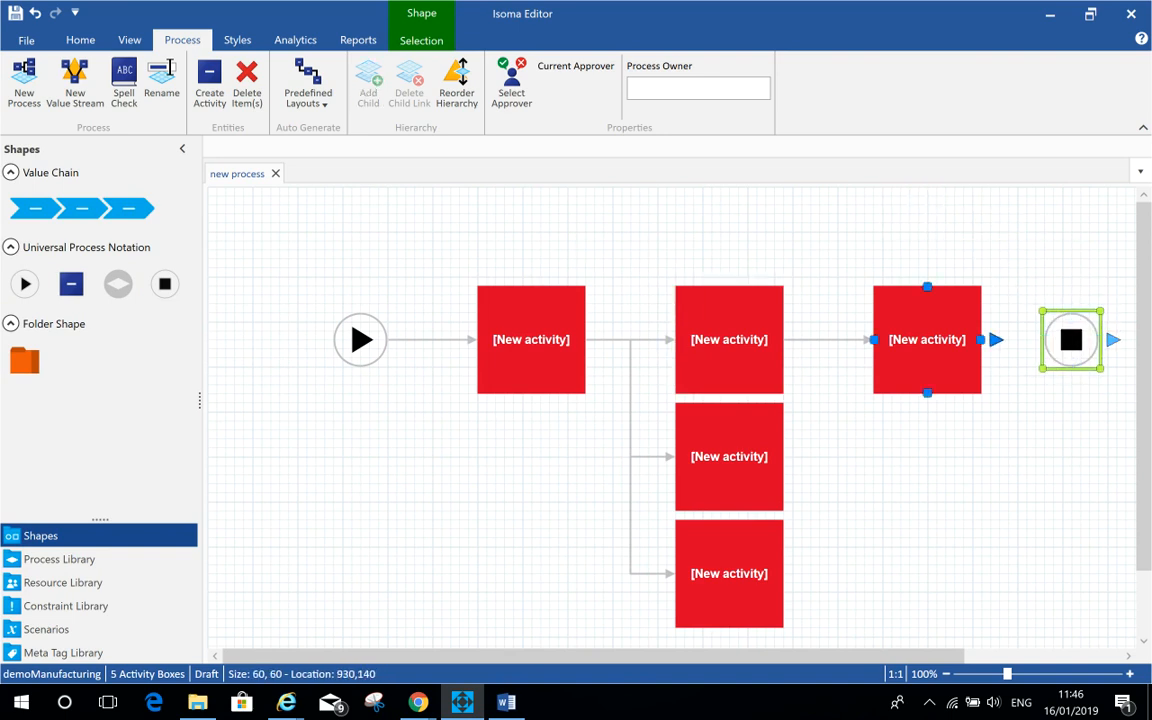
{"action": "left_click", "coordinate": [900, 310]}
{"action": "left_click_drag", "start_coordinate": [996, 340], "coordinate": [1071, 340]}
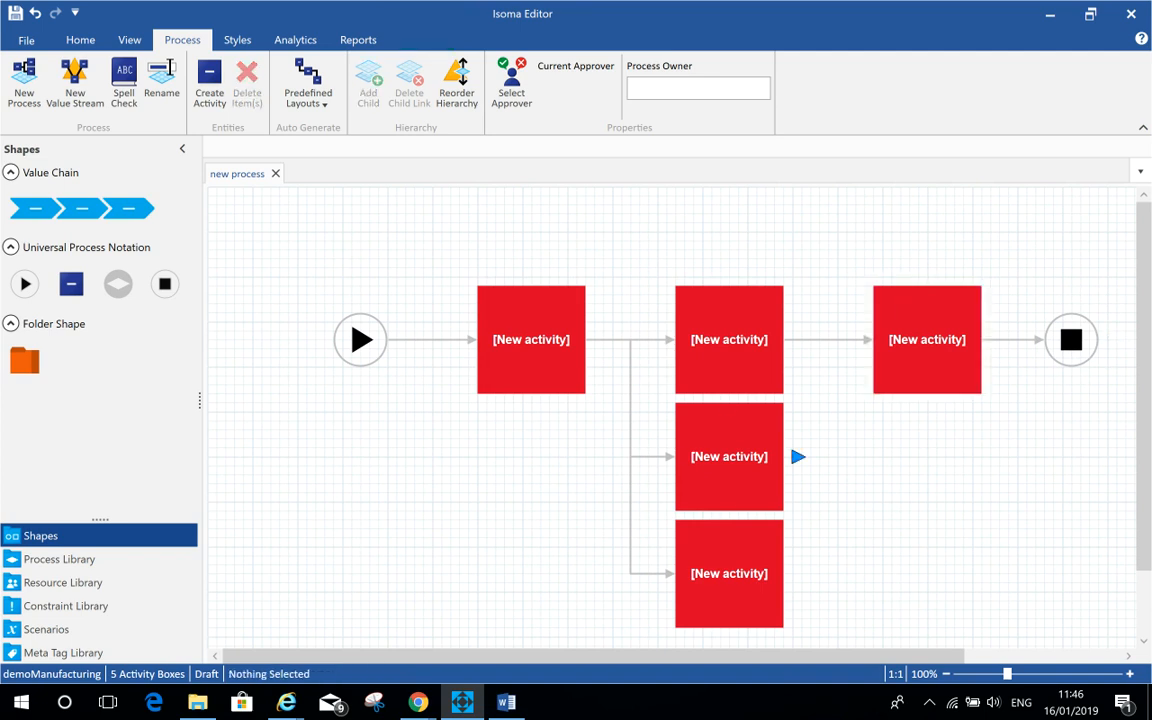
Step: Assign the Account Executive and Account Manager resources to the first activity
{"action": "left_click", "coordinate": [110, 582]}
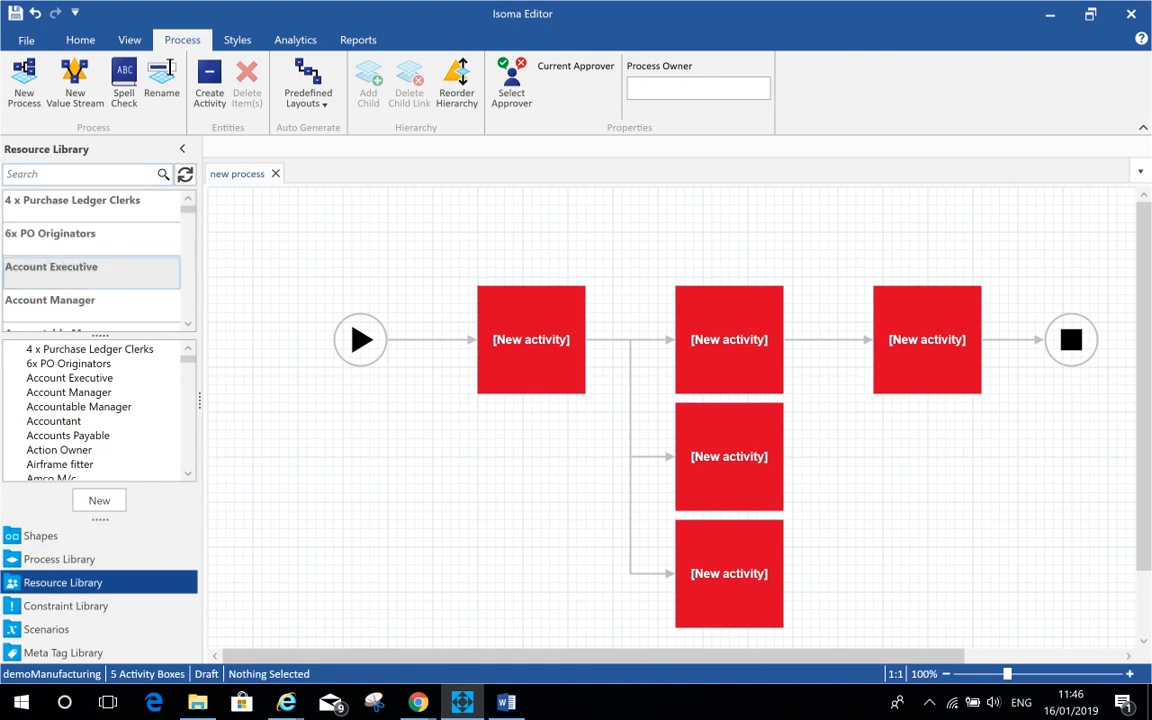
{"action": "left_click_drag", "start_coordinate": [51, 266], "coordinate": [531, 339]}
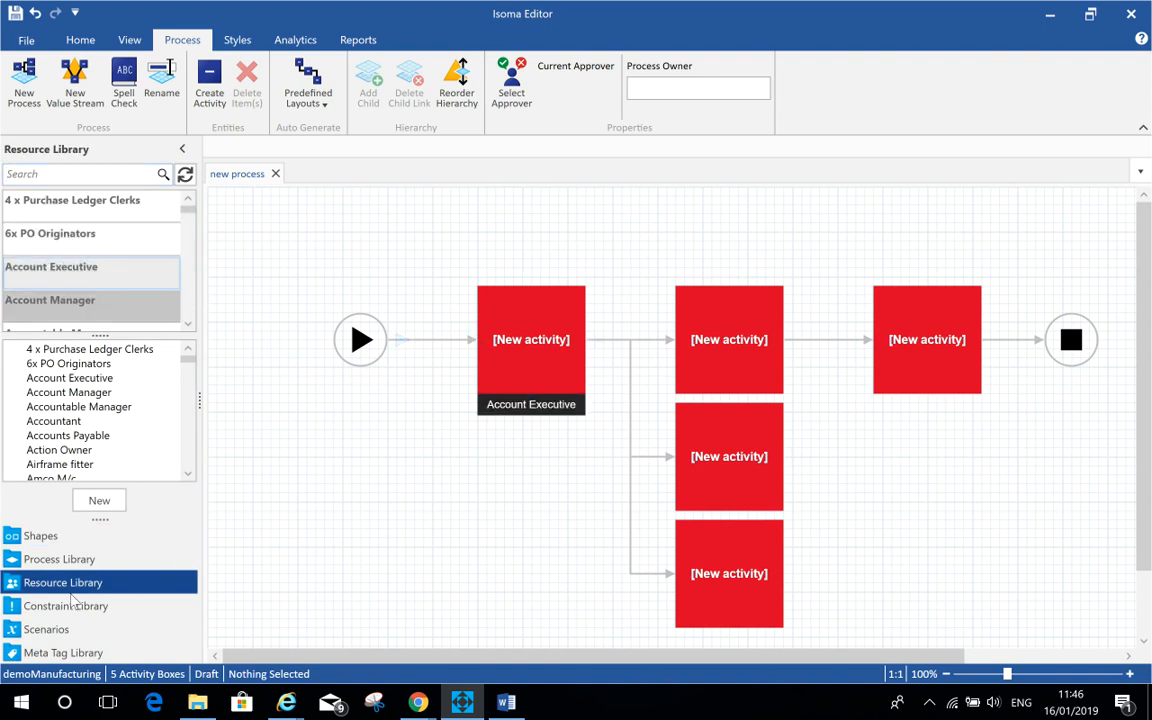
{"action": "left_click_drag", "start_coordinate": [50, 300], "coordinate": [531, 339]}
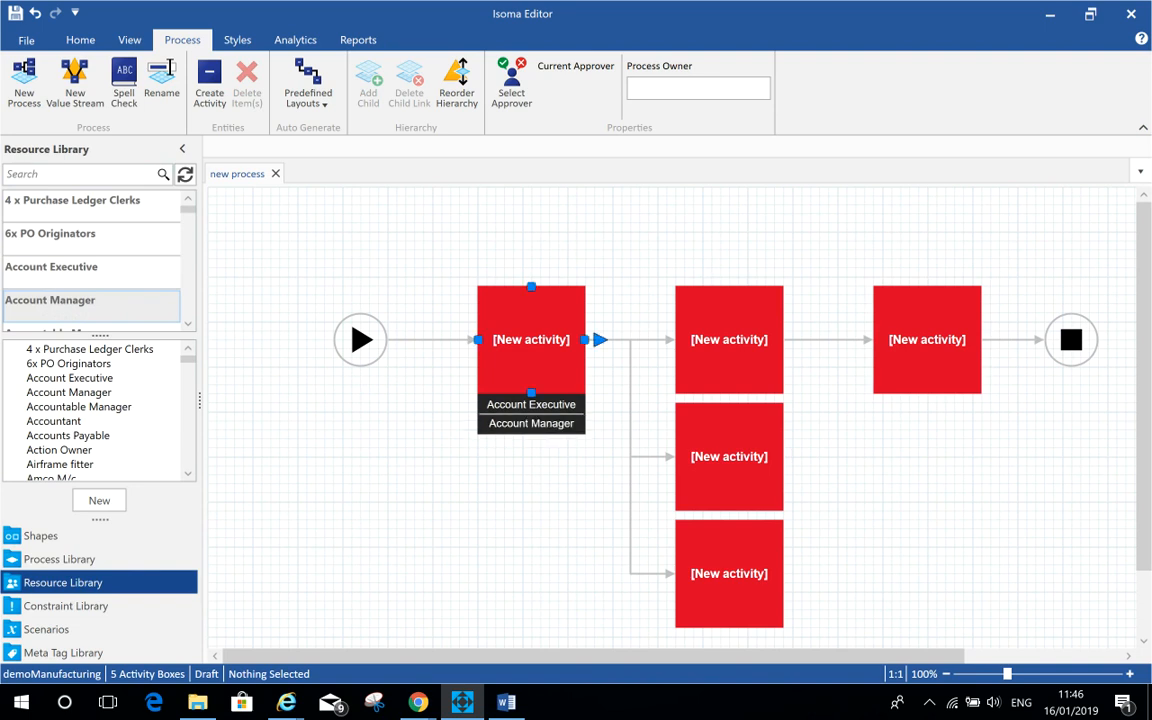
Step: Rename the first activity Task 1
{"action": "double_click", "coordinate": [531, 339]}
{"action": "type", "text": "Ta"}
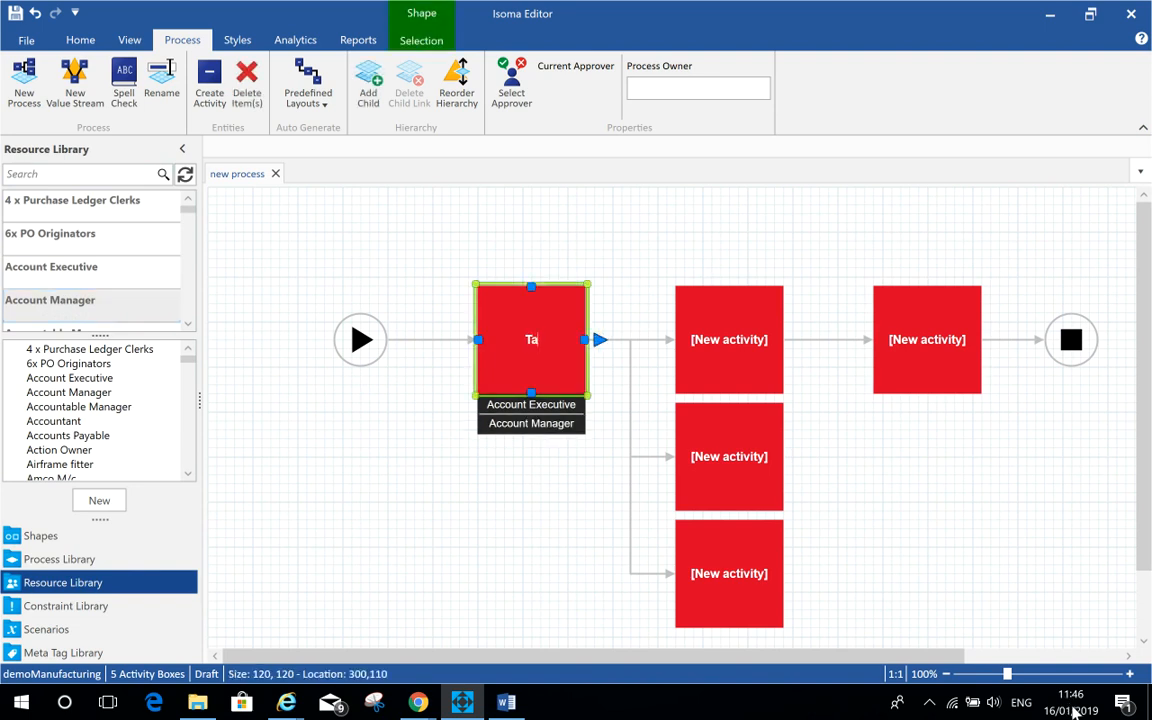
{"action": "type", "text": "sk 1"}
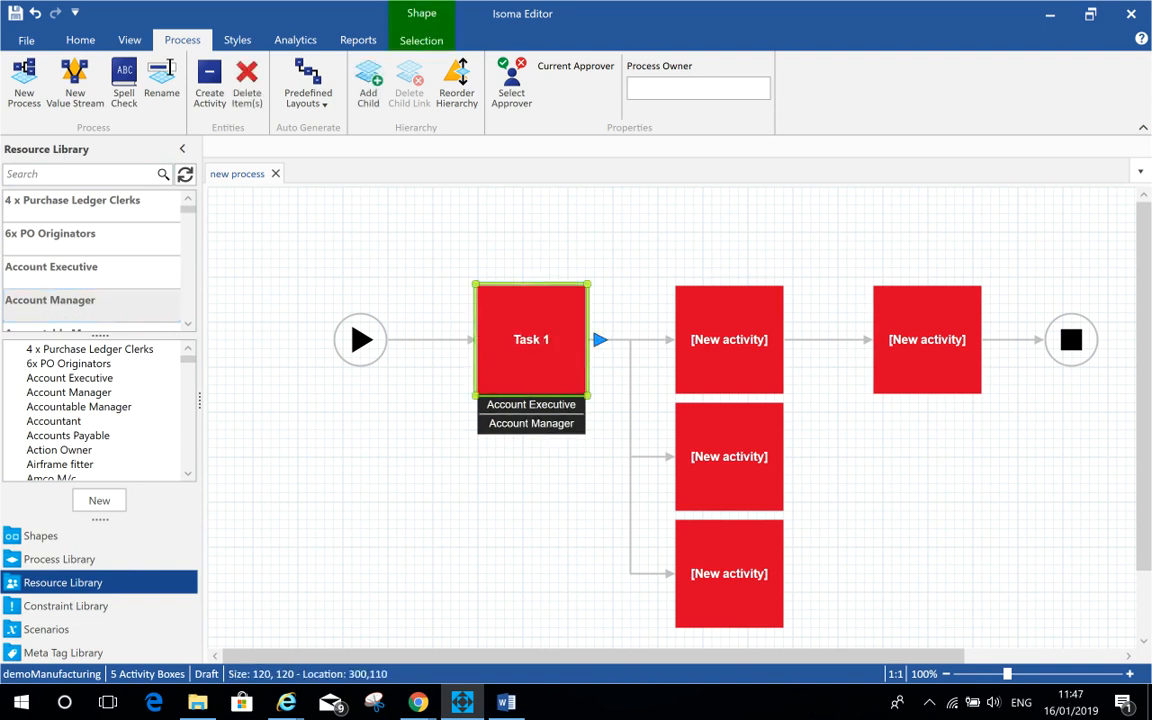
{"action": "left_click", "coordinate": [968, 628]}
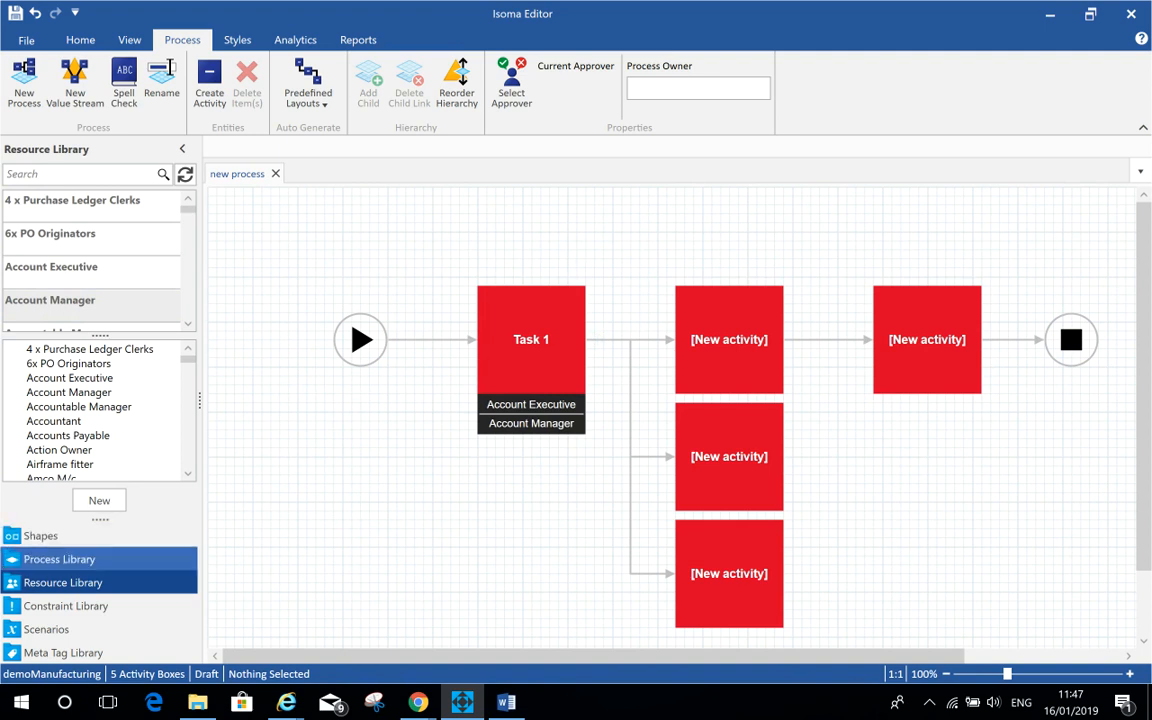
Step: Add the 1/2 day constraint from the Constraint Library to Task 1
{"action": "left_click", "coordinate": [60, 559]}
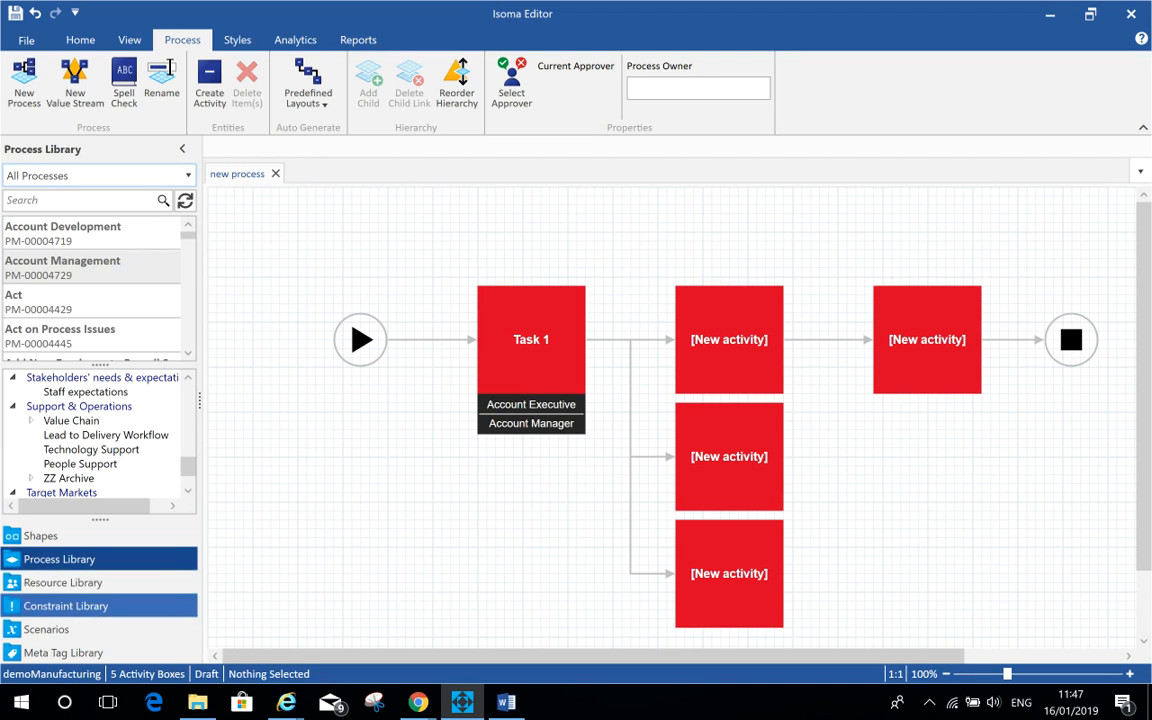
{"action": "left_click", "coordinate": [62, 606]}
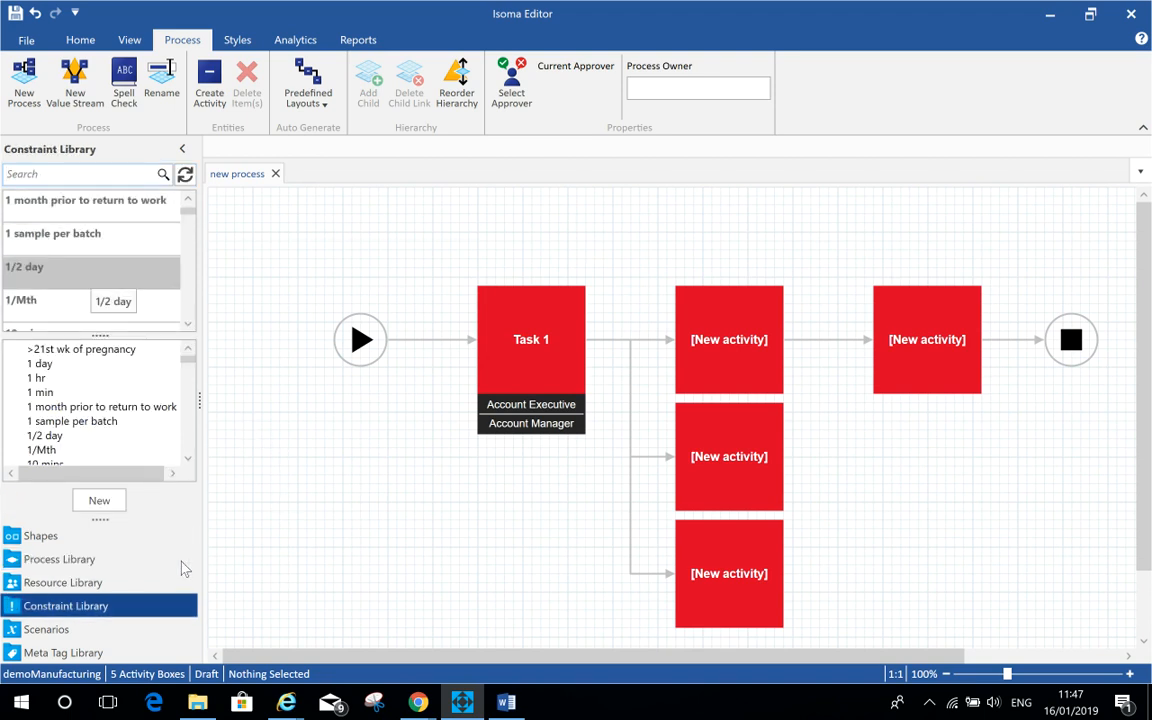
{"action": "left_click_drag", "start_coordinate": [91, 280], "coordinate": [489, 313]}
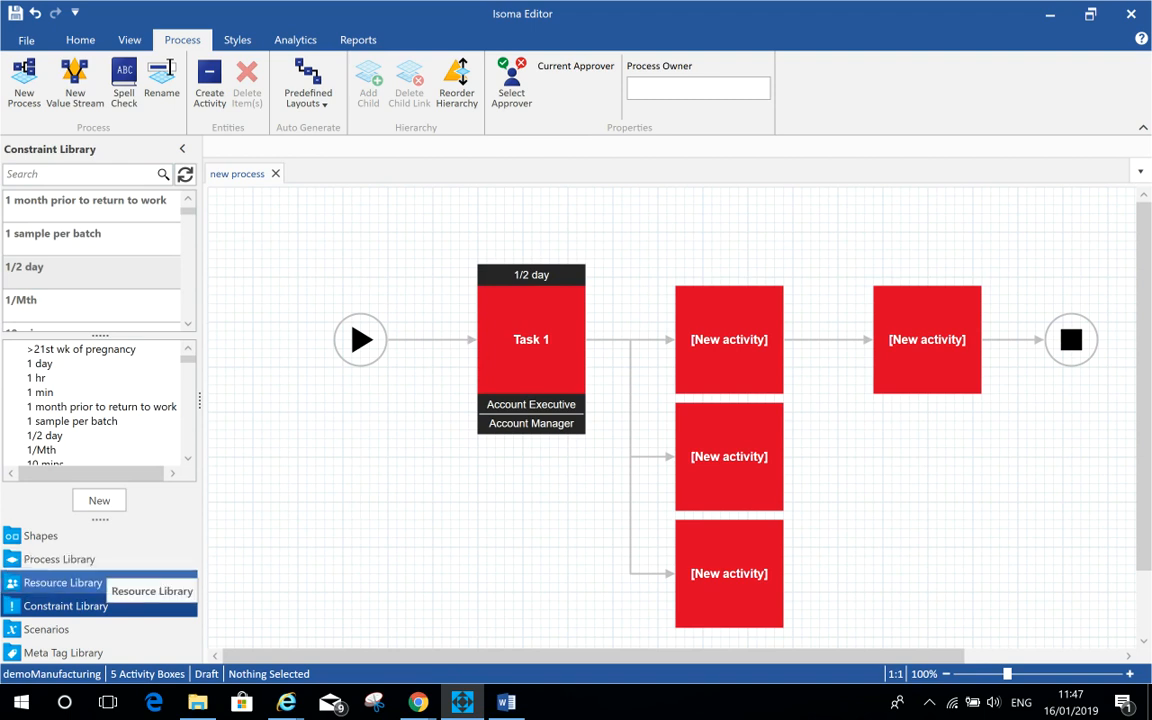
{"action": "left_click", "coordinate": [62, 582]}
{"action": "left_click", "coordinate": [99, 500]}
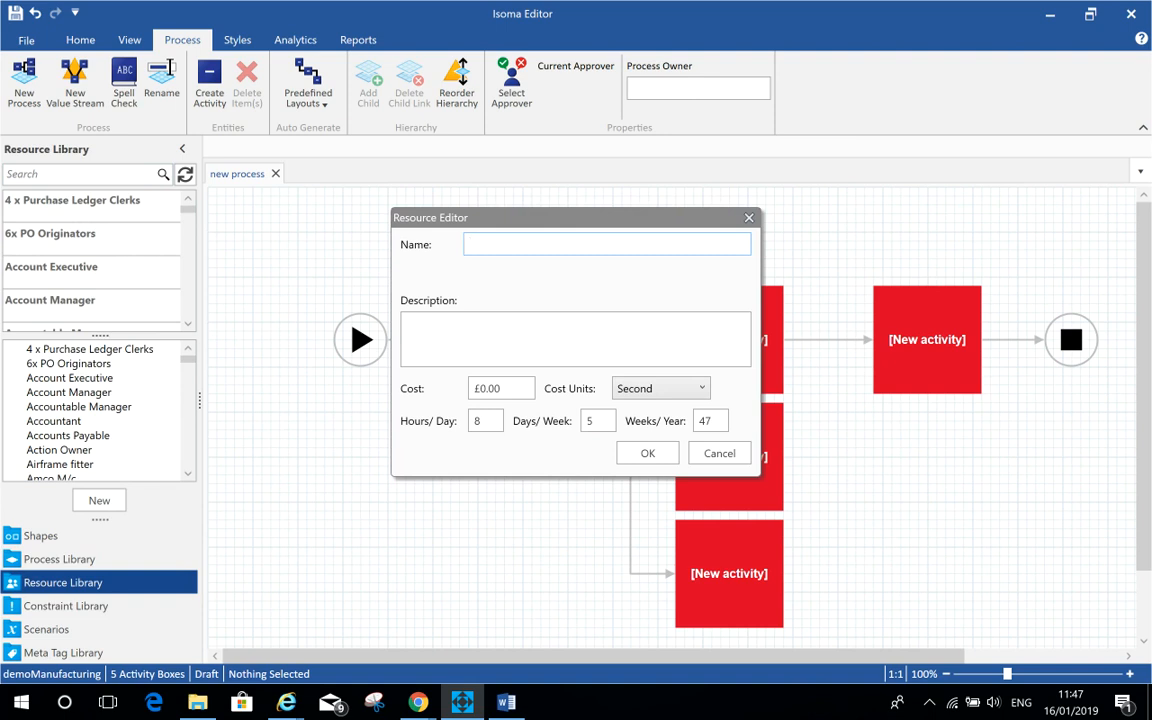
{"action": "left_click", "coordinate": [719, 453]}
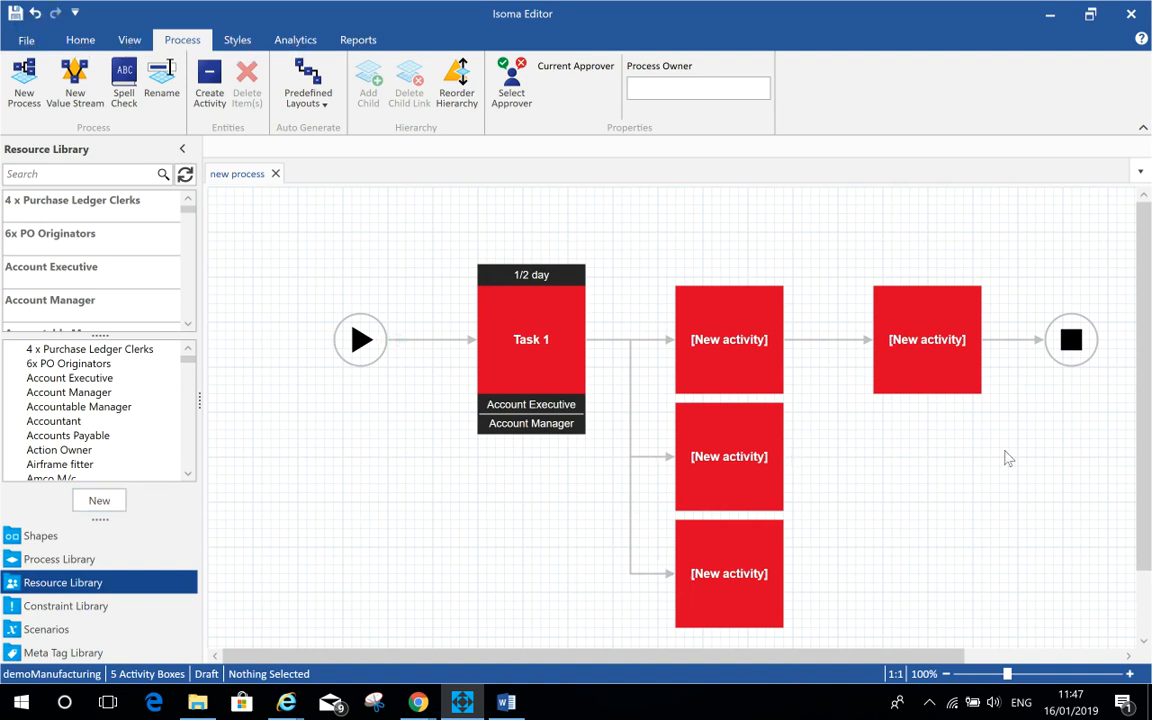
Step: Select and delete all shapes from the process map canvas
{"action": "left_click_drag", "start_coordinate": [1105, 458], "coordinate": [324, 226]}
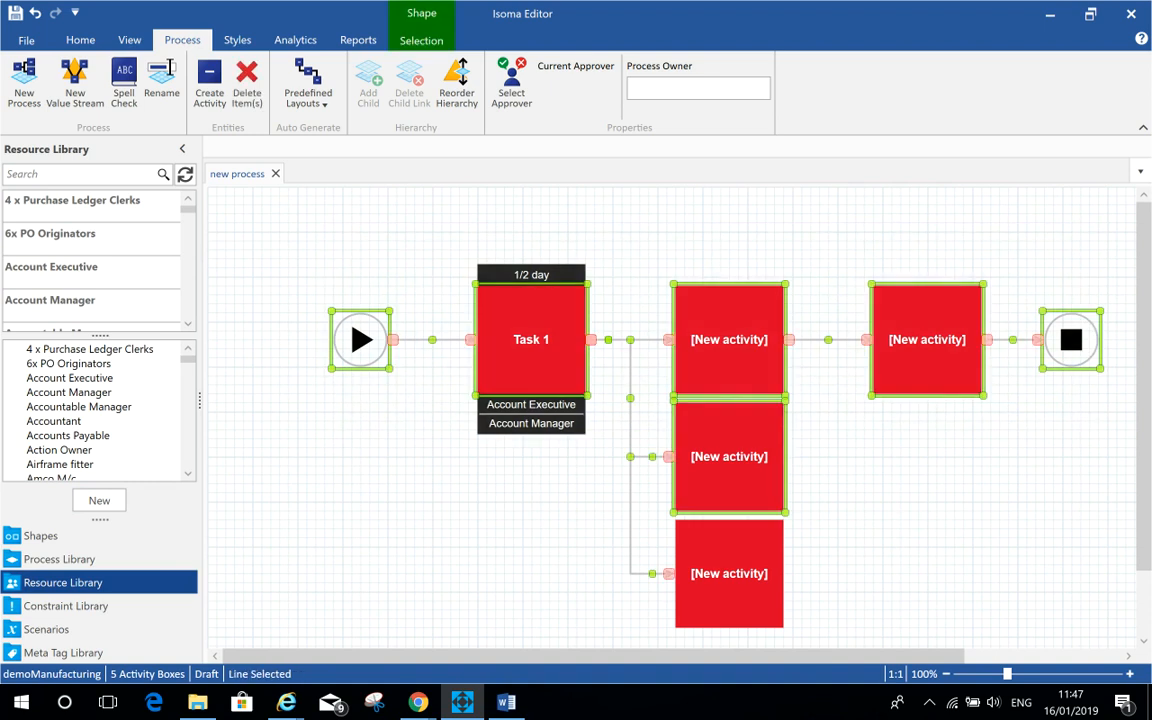
{"action": "key", "text": "Delete"}
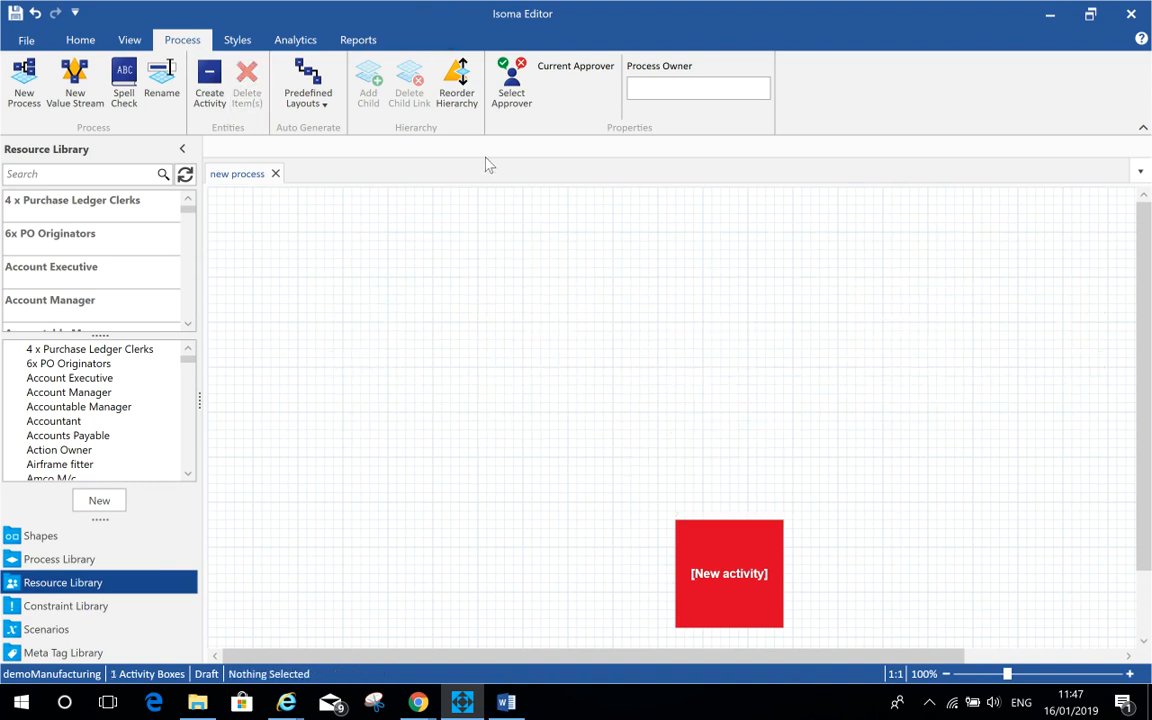
{"action": "left_click_drag", "start_coordinate": [489, 298], "coordinate": [790, 633]}
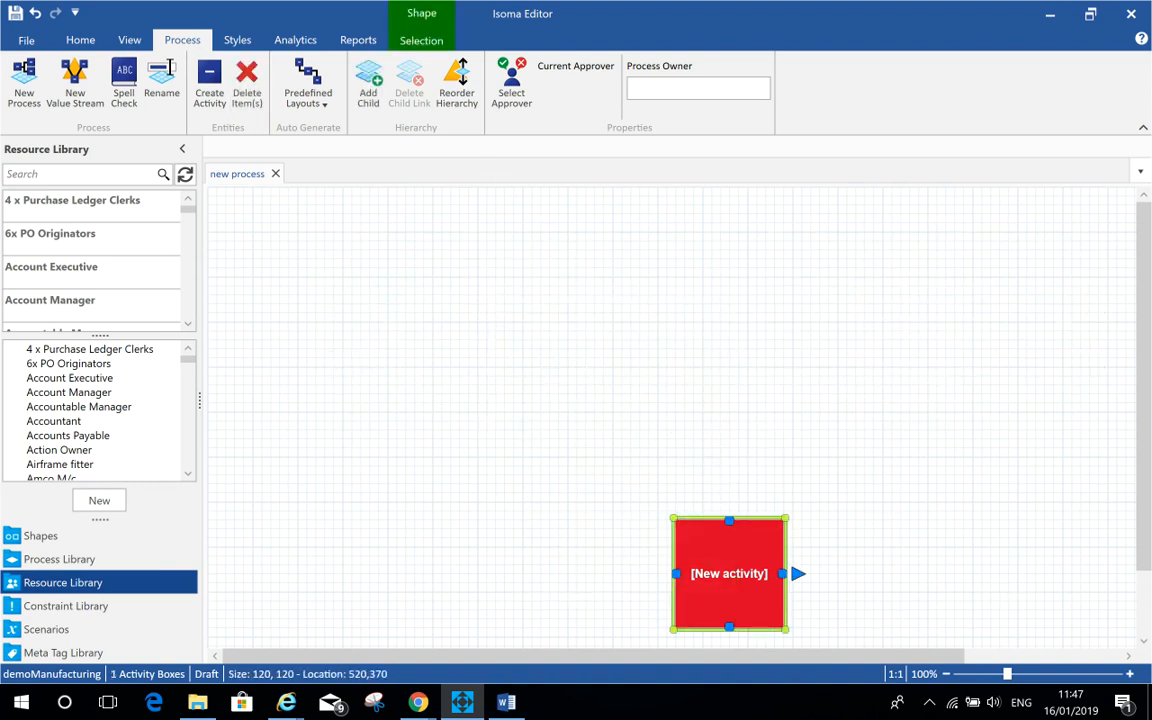
{"action": "key", "text": "Delete"}
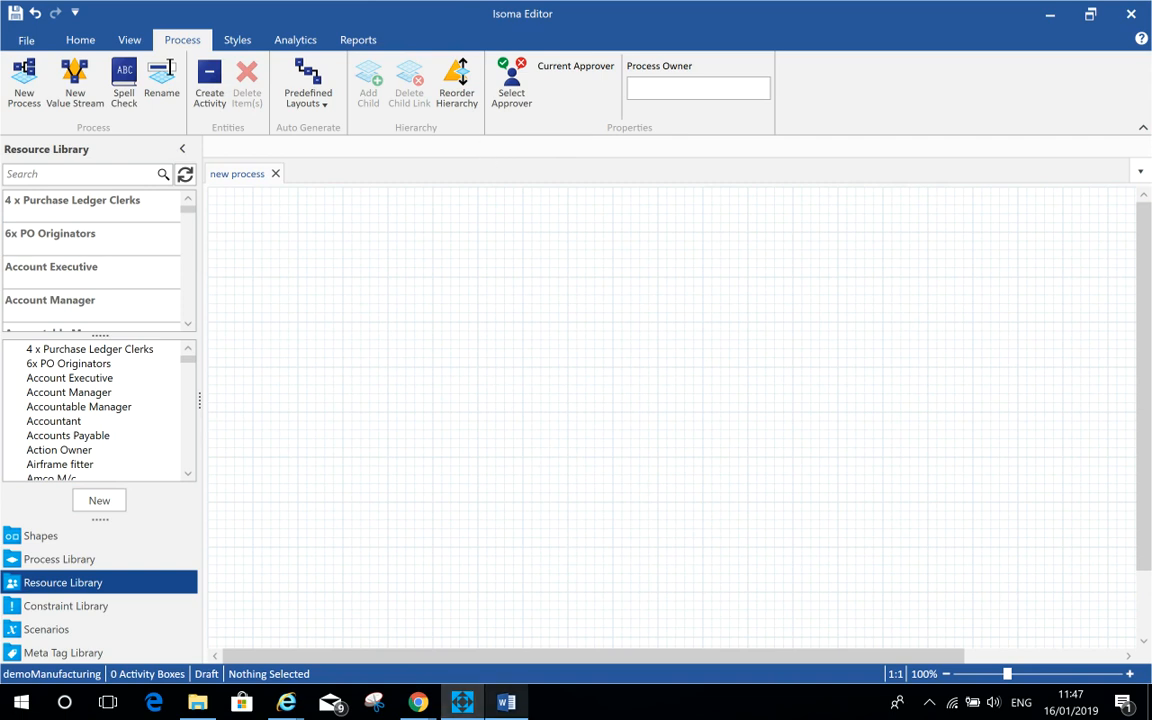
Step: Switch to Word's BOP 1.docx and select the rows of the procedure's Activity and Responsibility table
{"action": "left_click", "coordinate": [506, 702]}
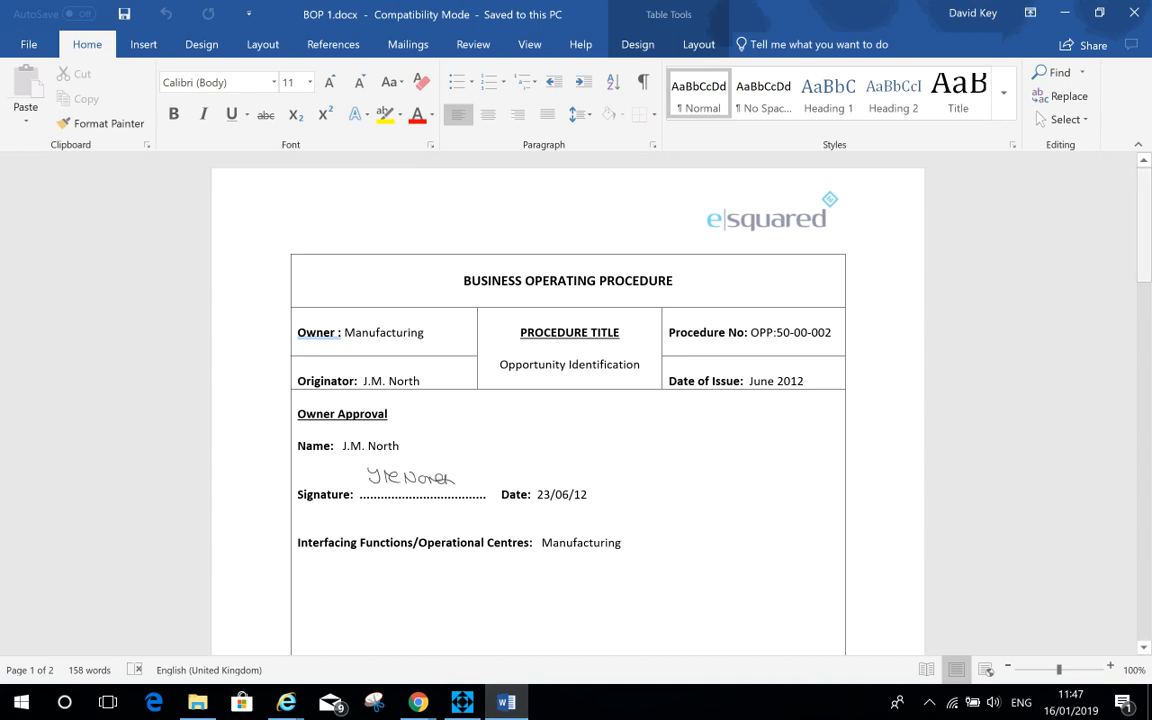
{"action": "left_click_drag", "start_coordinate": [1143, 225], "coordinate": [1143, 563]}
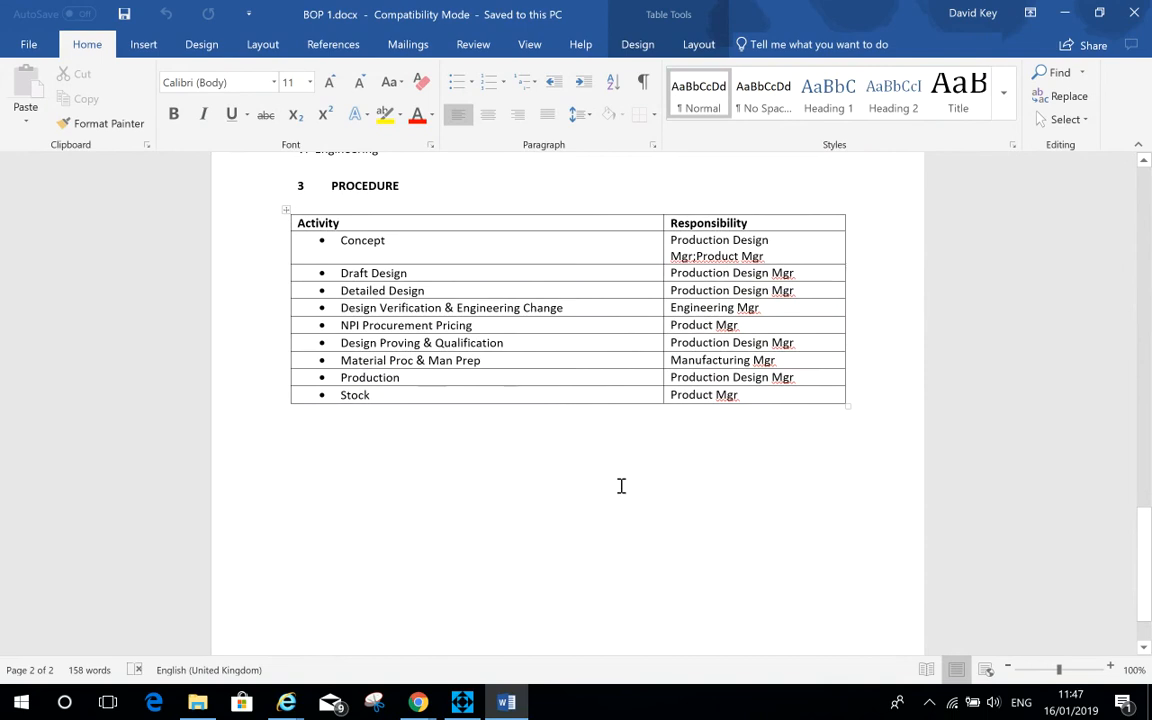
{"action": "left_click_drag", "start_coordinate": [306, 240], "coordinate": [755, 395]}
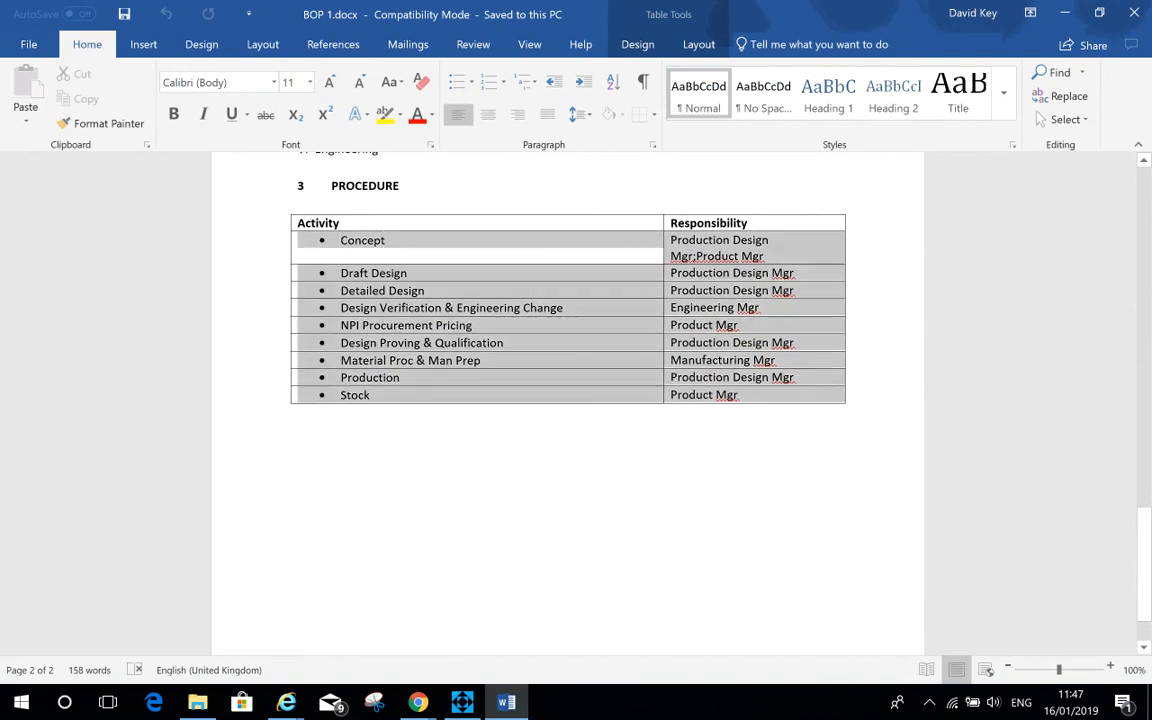
Step: Copy the selected table rows and import them into Isoma Editor as a procedural process map
{"action": "right_click", "coordinate": [630, 321]}
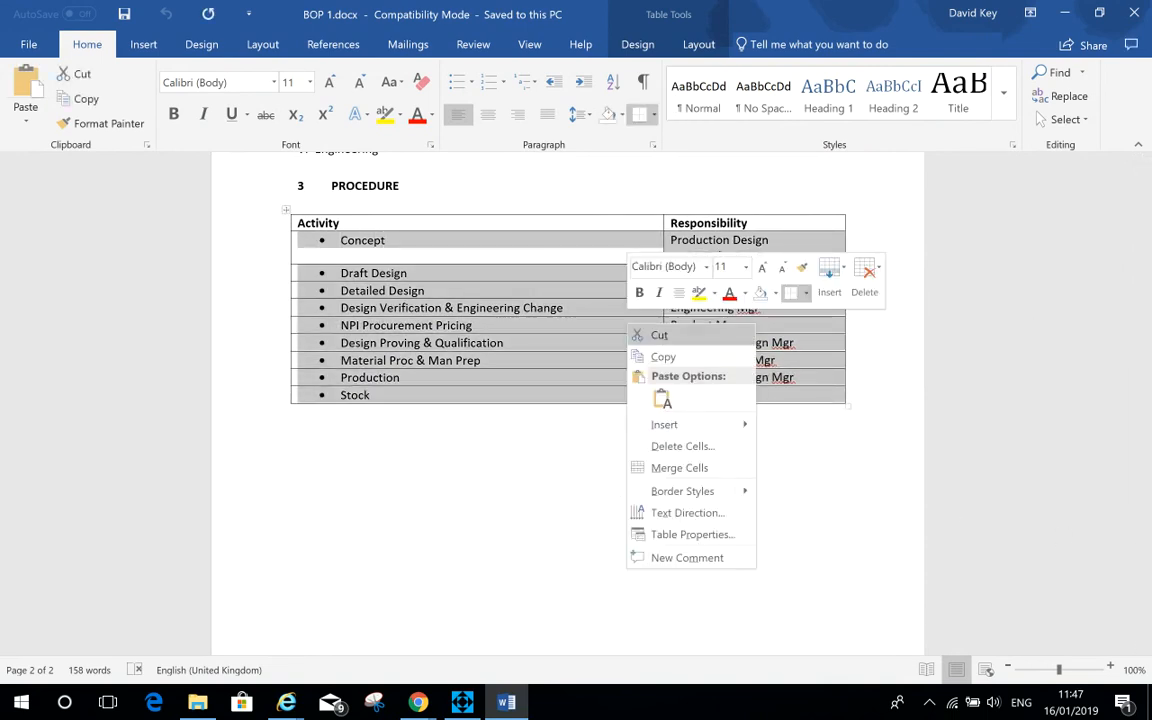
{"action": "key", "text": "Escape"}
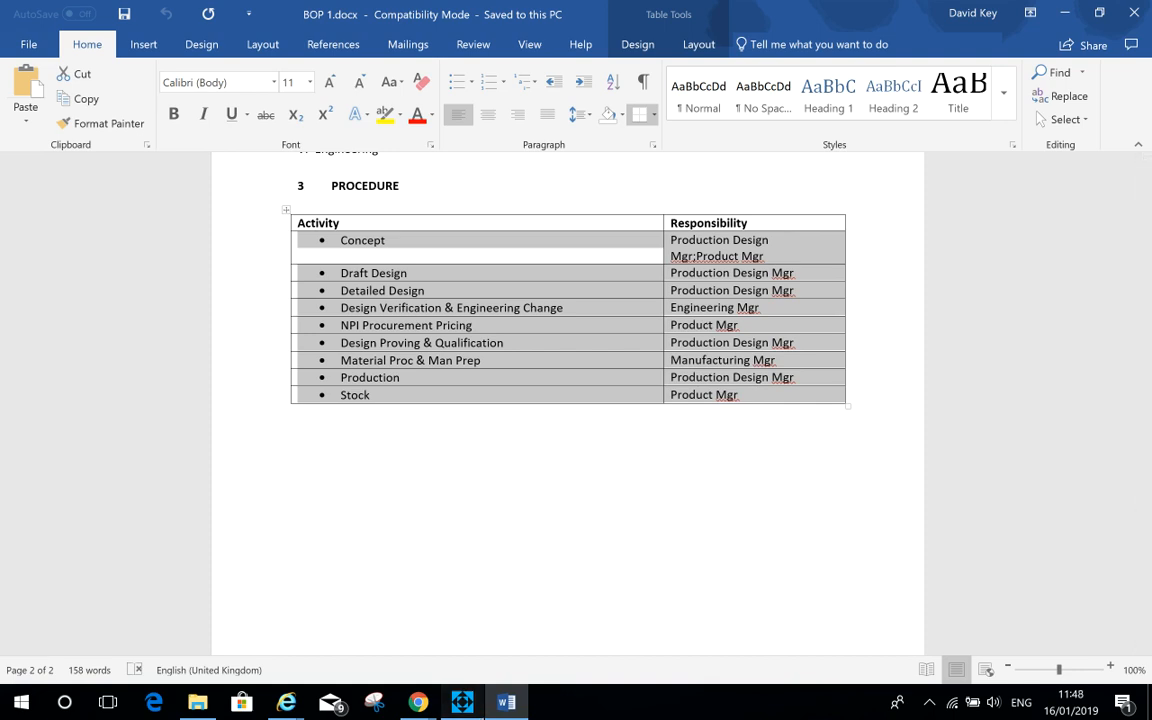
{"action": "key", "text": "alt+Tab"}
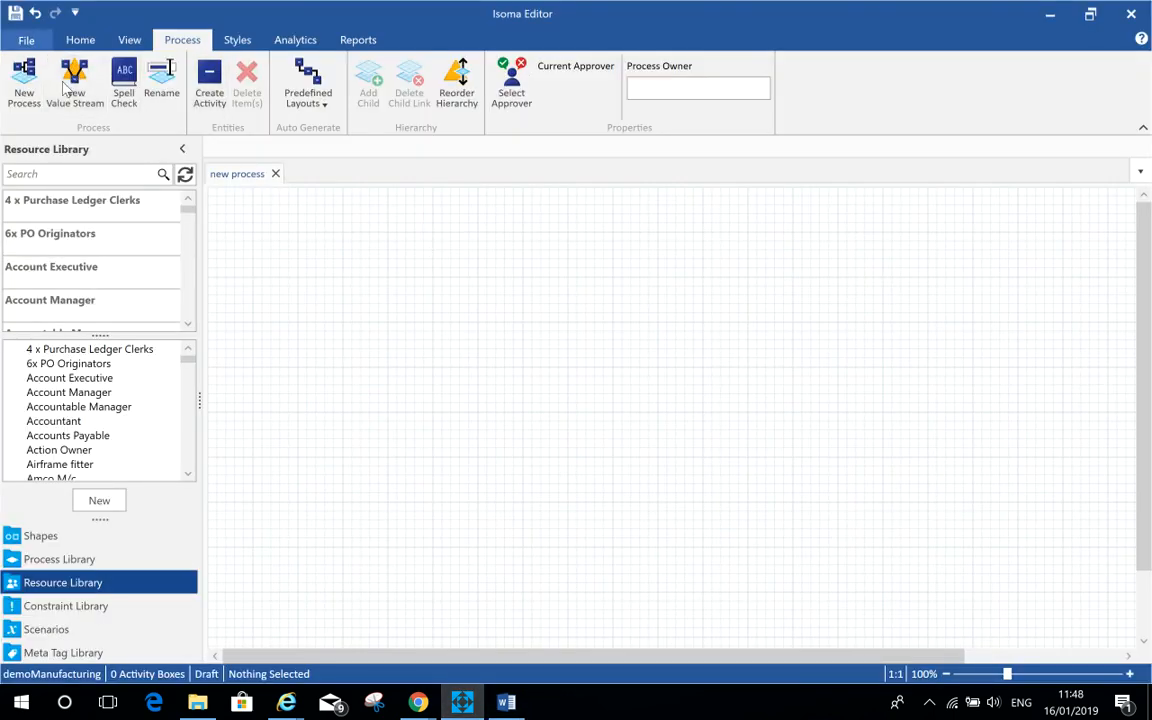
{"action": "left_click", "coordinate": [26, 39]}
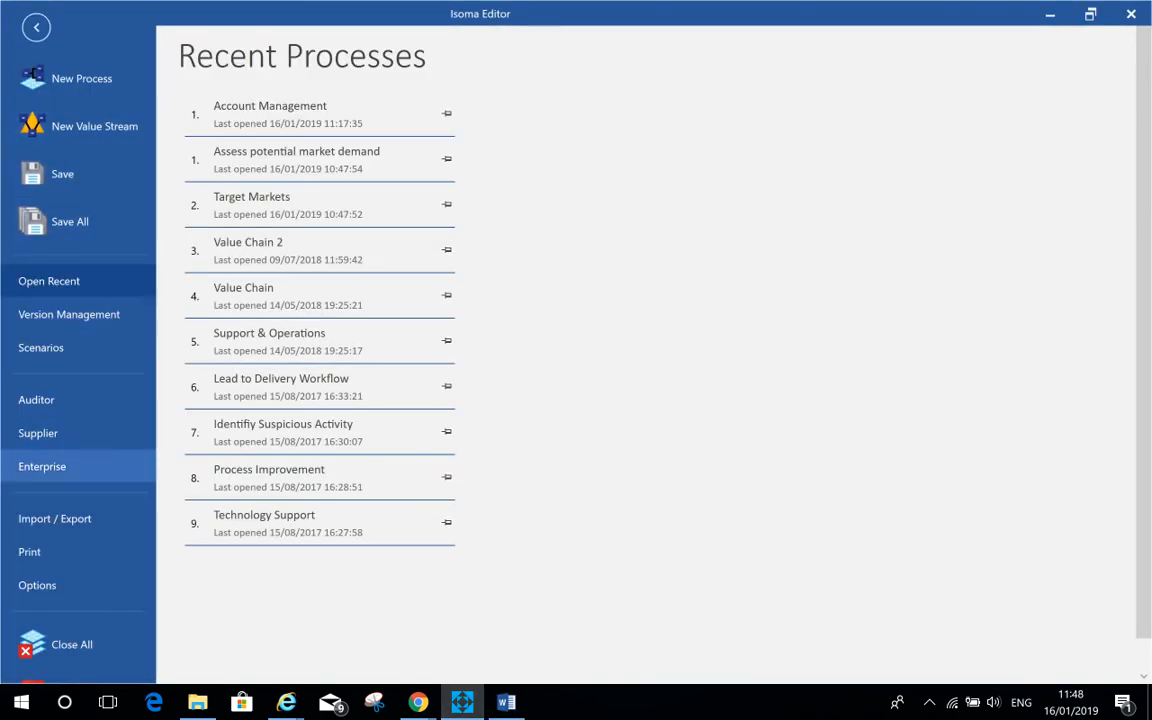
{"action": "left_click", "coordinate": [55, 518]}
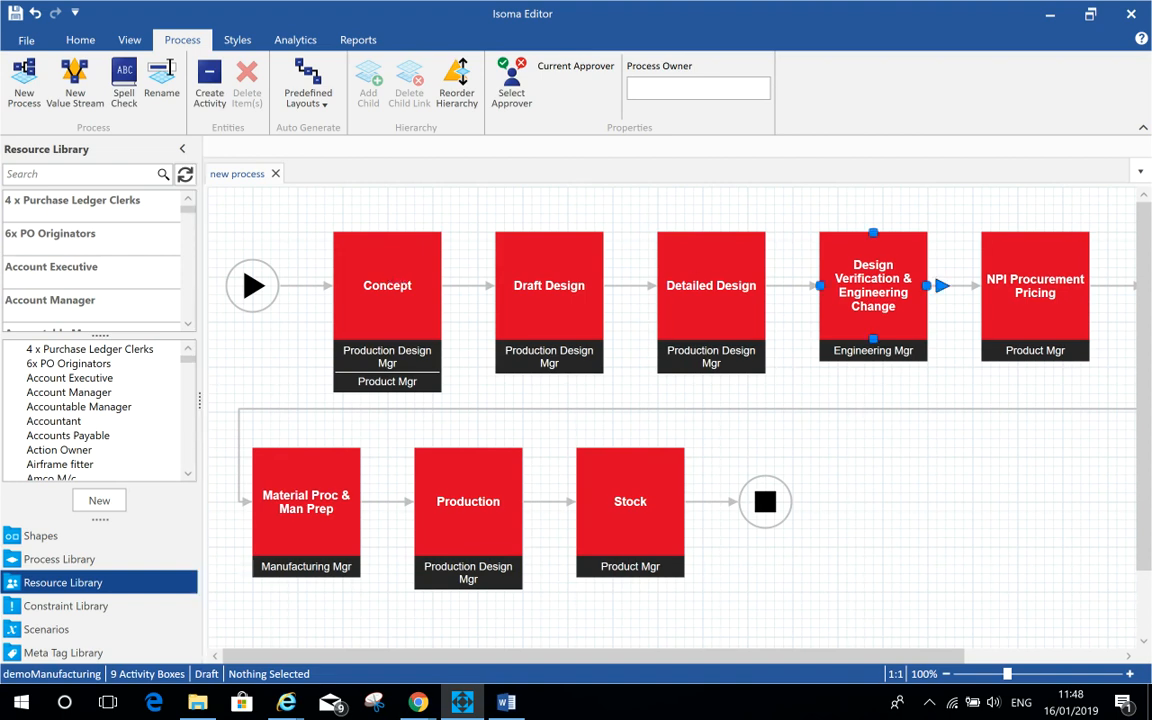
Step: Move the Design Verification & Engineering Change activity slightly down and assign the 6x PO Originators resource to Detailed Design
{"action": "mouse_move", "coordinate": [873, 292]}
{"action": "left_mouse_down"}
{"action": "mouse_move", "coordinate": [864, 489]}
{"action": "mouse_move", "coordinate": [873, 336]}
{"action": "left_mouse_up"}
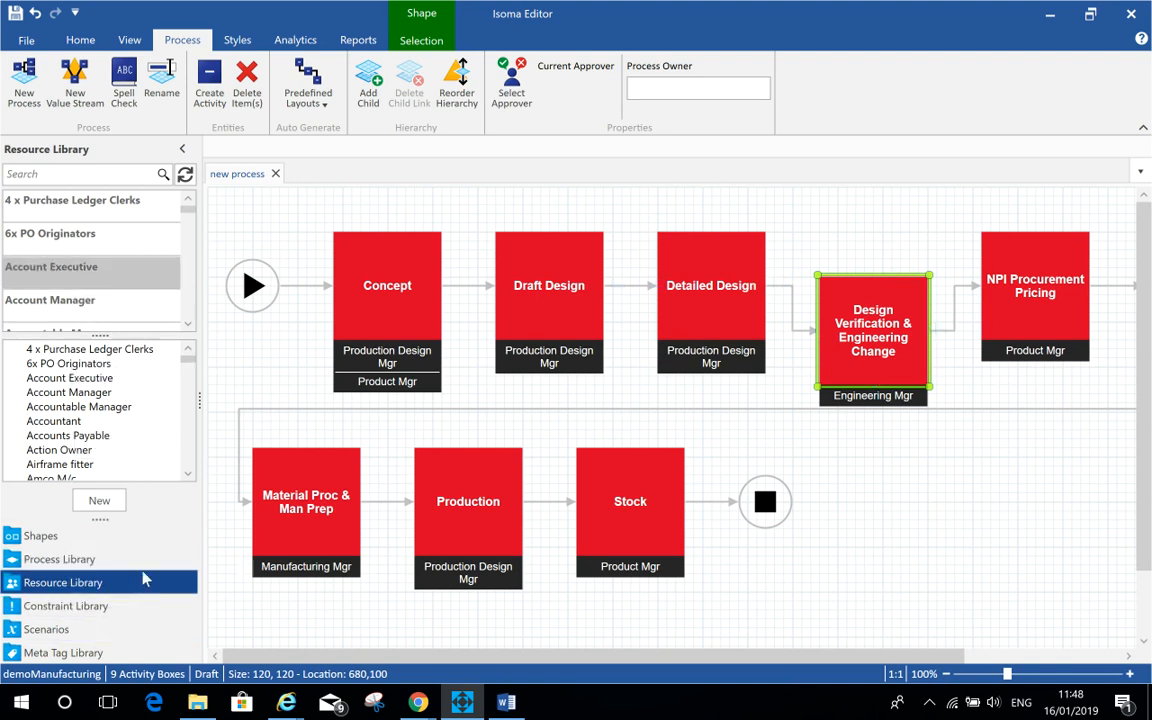
{"action": "left_click_drag", "start_coordinate": [141, 499], "coordinate": [711, 300]}
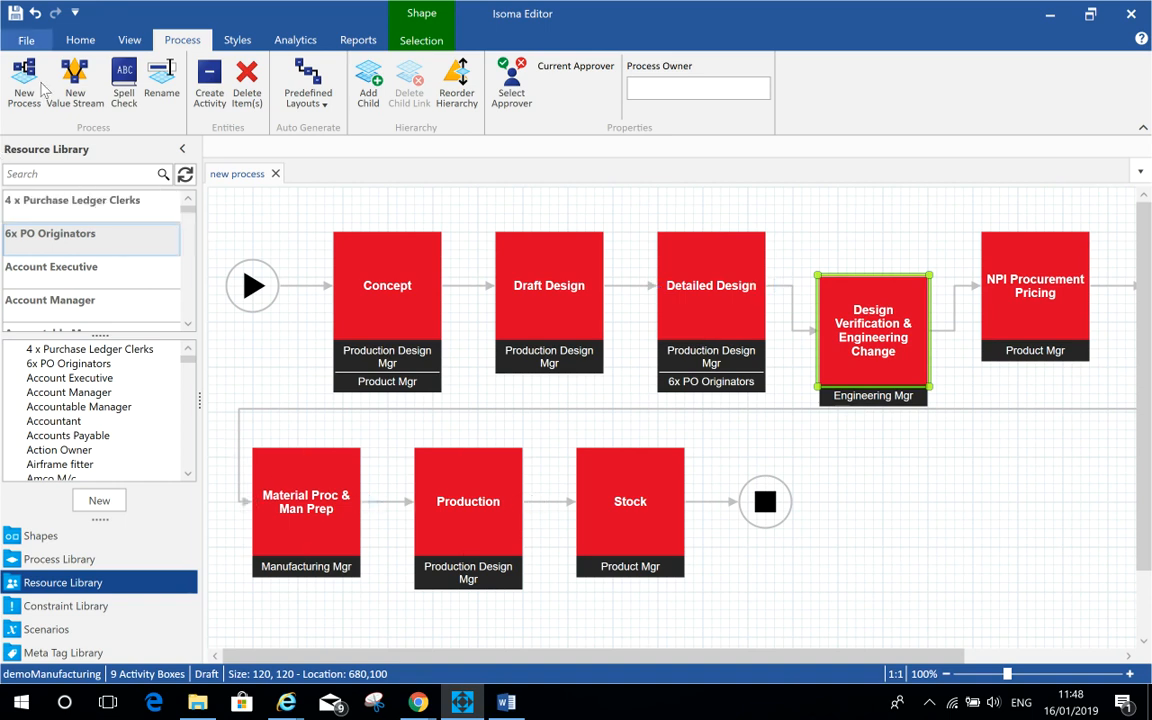
Step: Open the Import / Export options to review the available import and export formats, then leave
{"action": "left_click", "coordinate": [26, 40]}
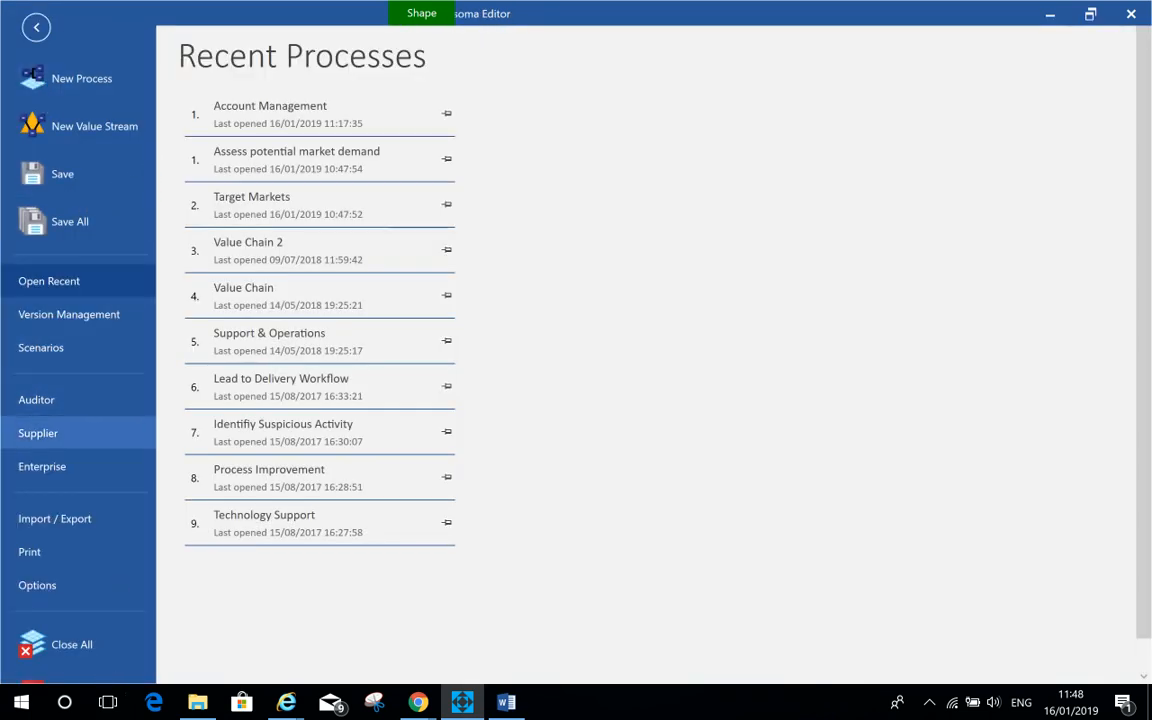
{"action": "left_click", "coordinate": [55, 518]}
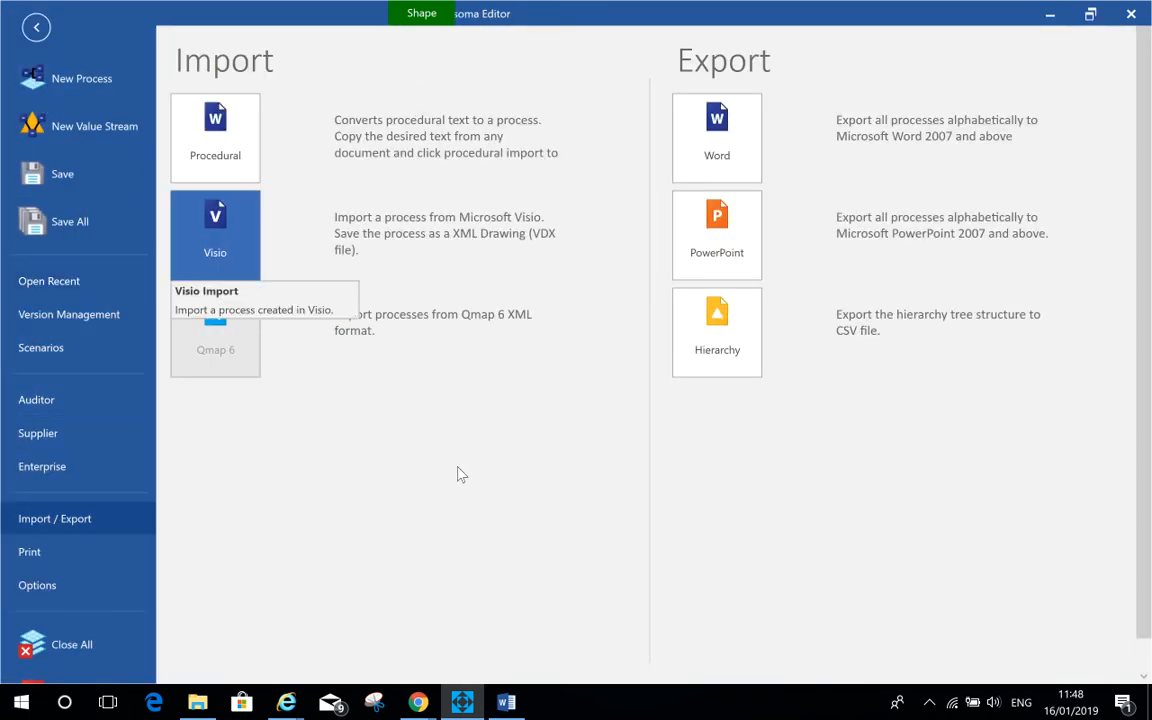
{"action": "left_click", "coordinate": [37, 28]}
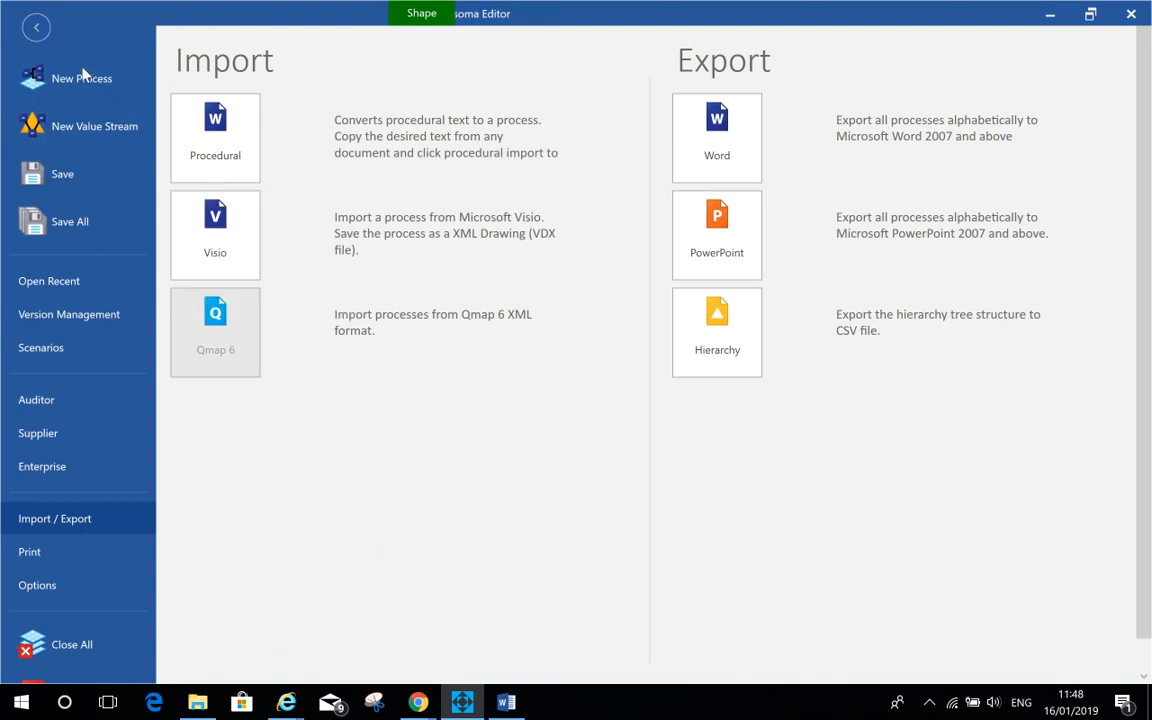